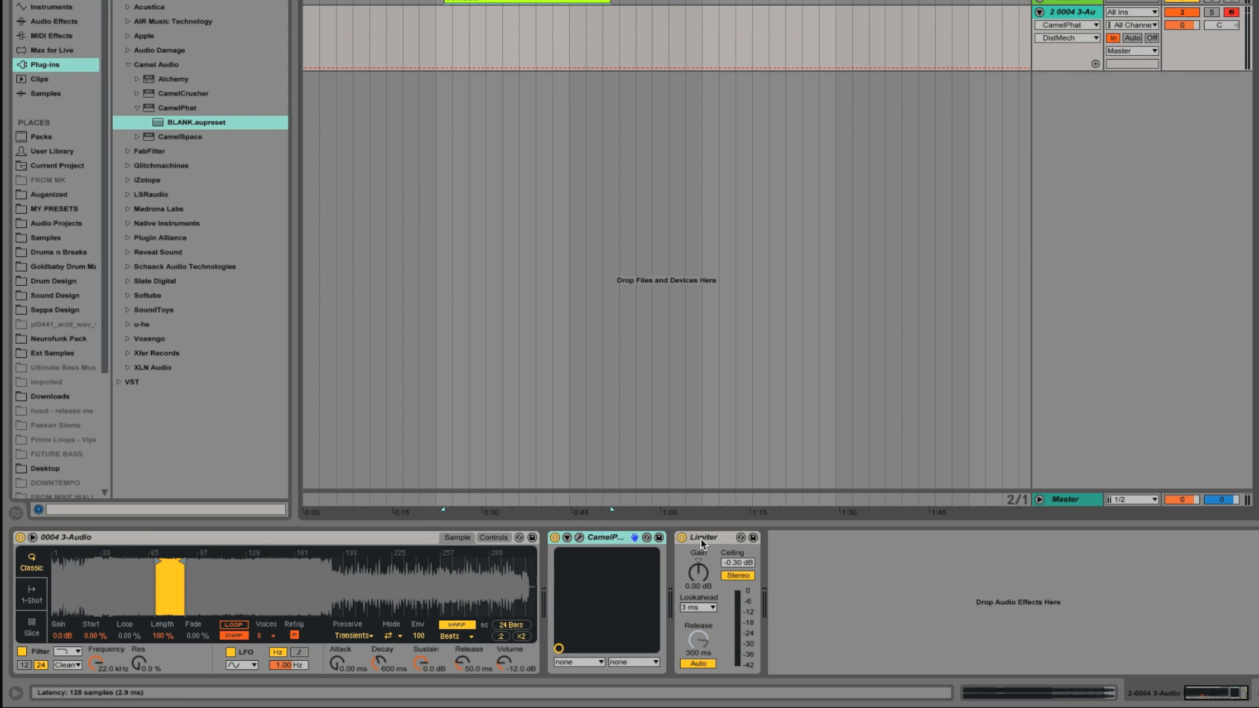
Step: Inspect the CamelPhat plug-in's distortion settings and the Limiter that follows it in the device chain
{"action": "left_click", "coordinate": [580, 537]}
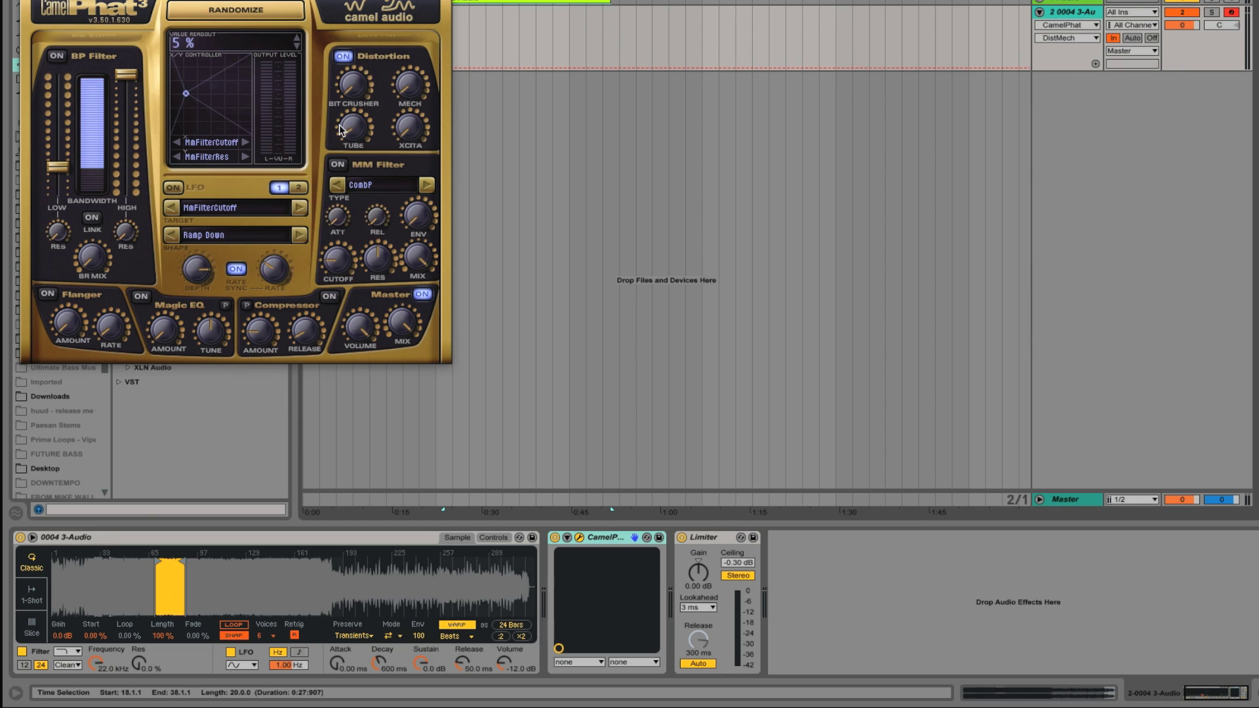
{"action": "key", "text": "super+alt+p"}
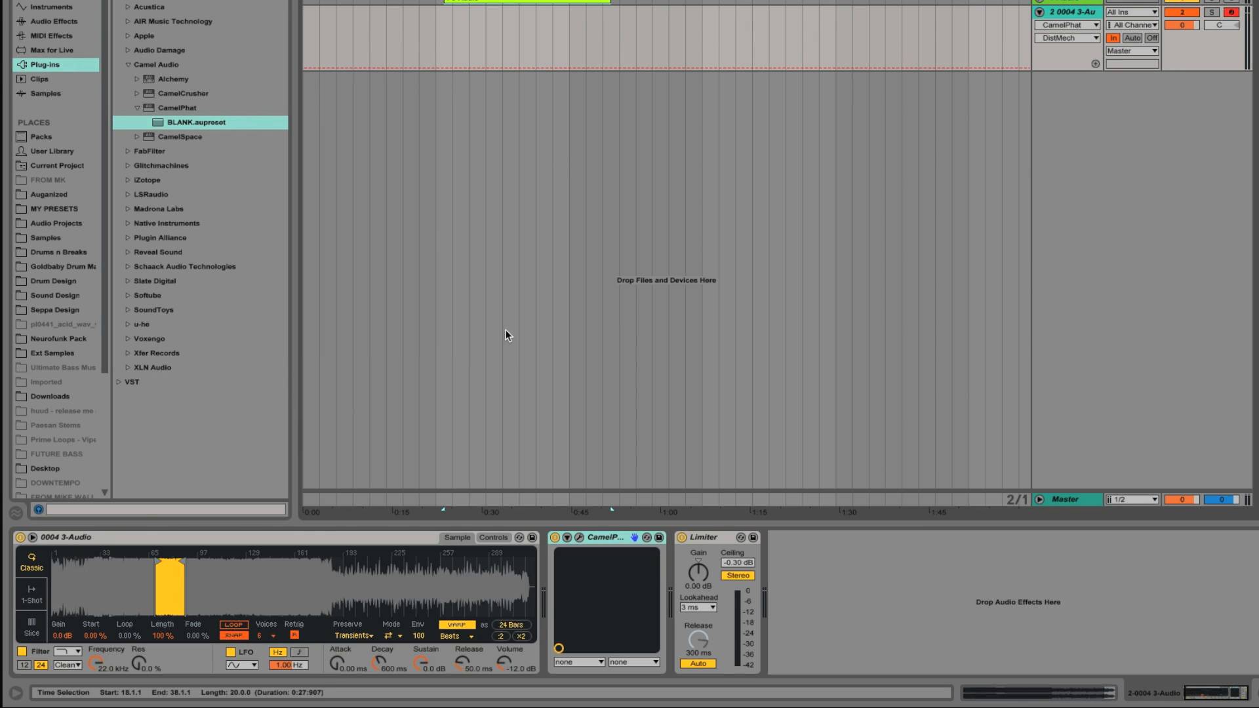
{"action": "left_click", "coordinate": [724, 563]}
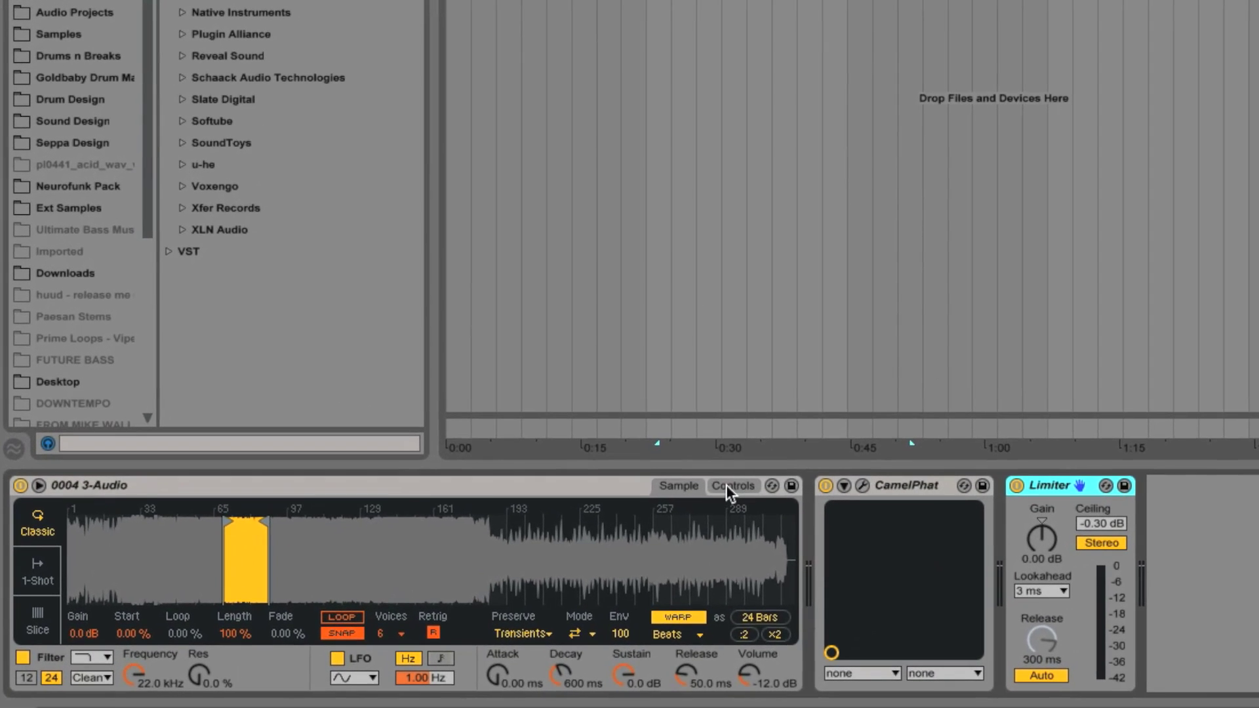
Step: Set the pitch modulation amount of the 0004 3-Audio sampler's built-in LFO to 100%
{"action": "left_click", "coordinate": [711, 482]}
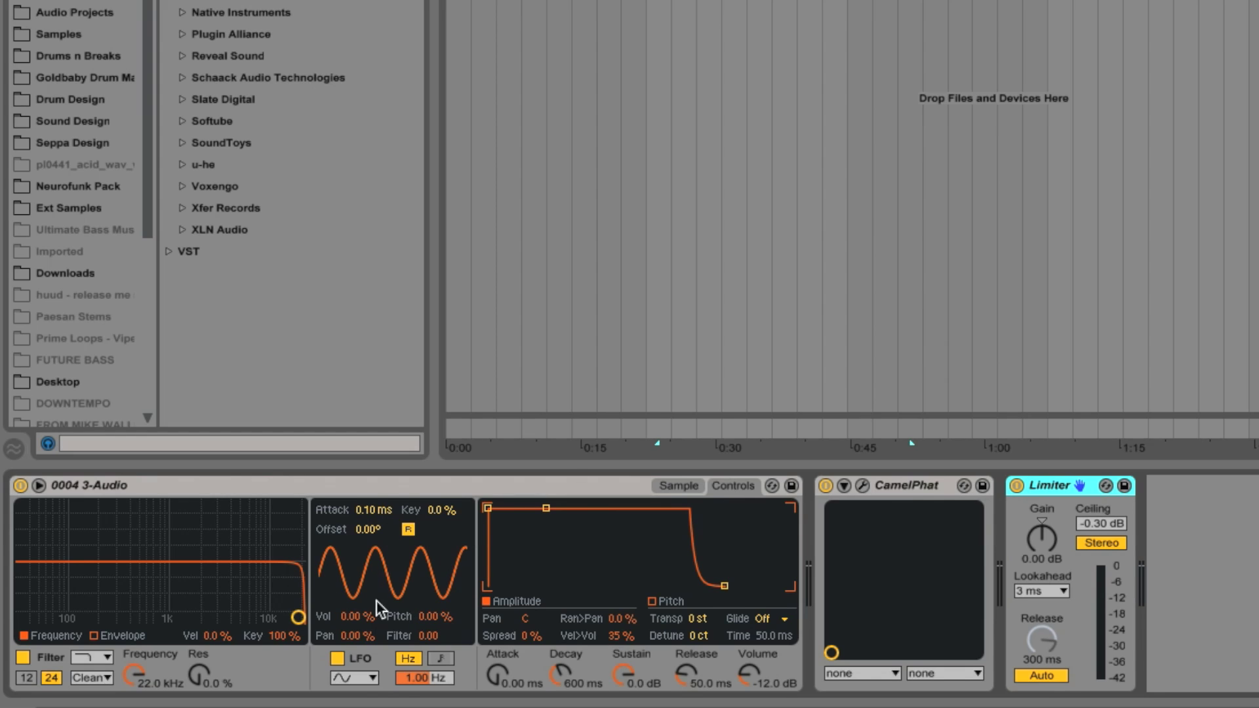
{"action": "left_click", "coordinate": [428, 619]}
{"action": "left_click_drag", "start_coordinate": [427, 619], "coordinate": [427, 577]}
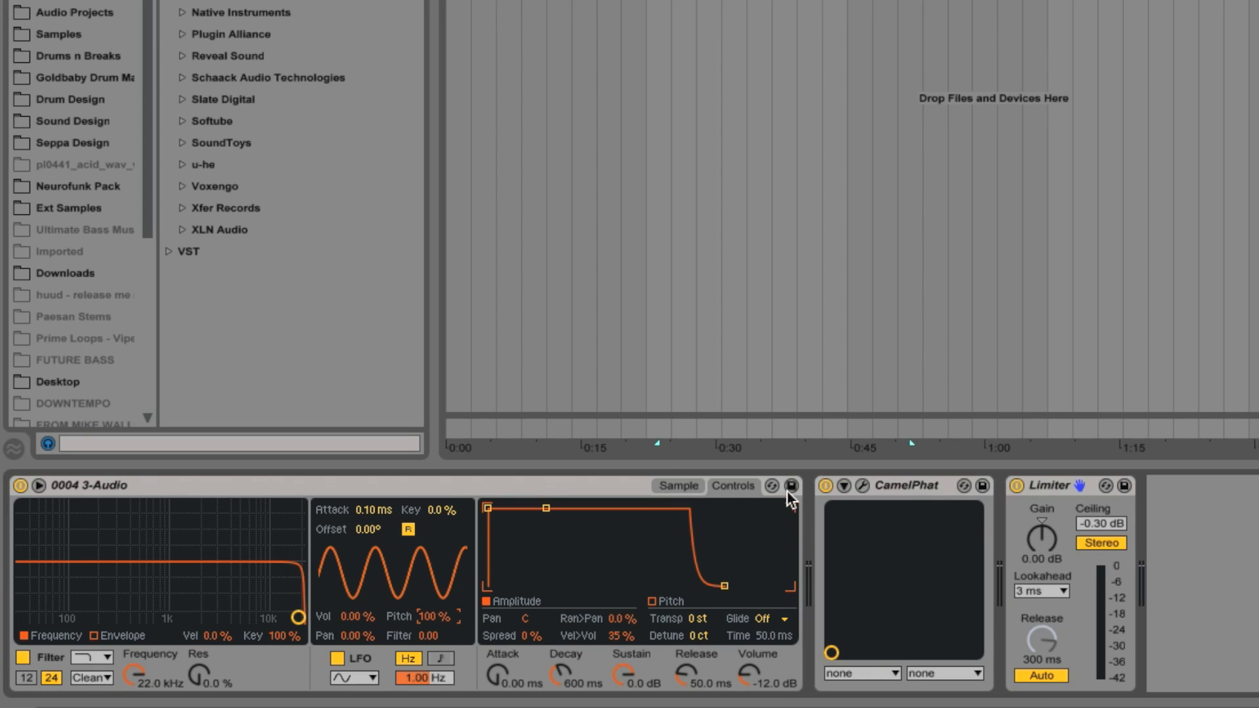
Step: Set the sample's Beats warp mode to preserve 1/4 divisions instead of transients
{"action": "left_click", "coordinate": [678, 485]}
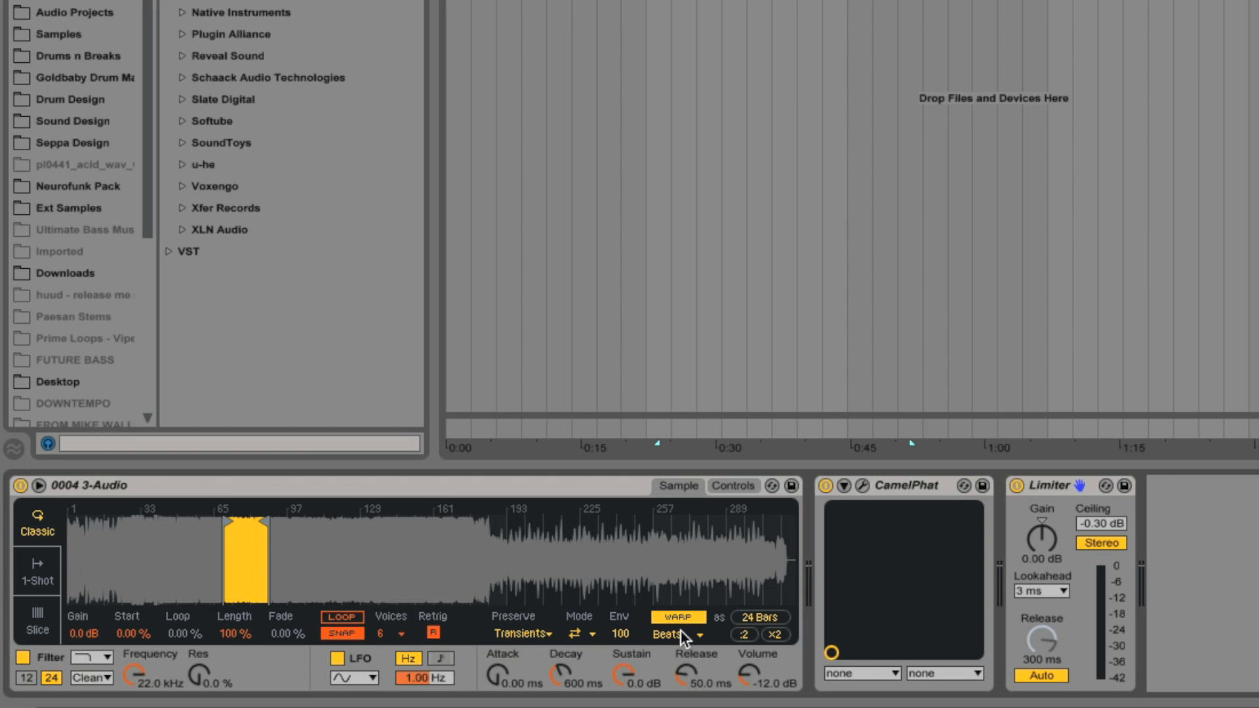
{"action": "left_click", "coordinate": [515, 634]}
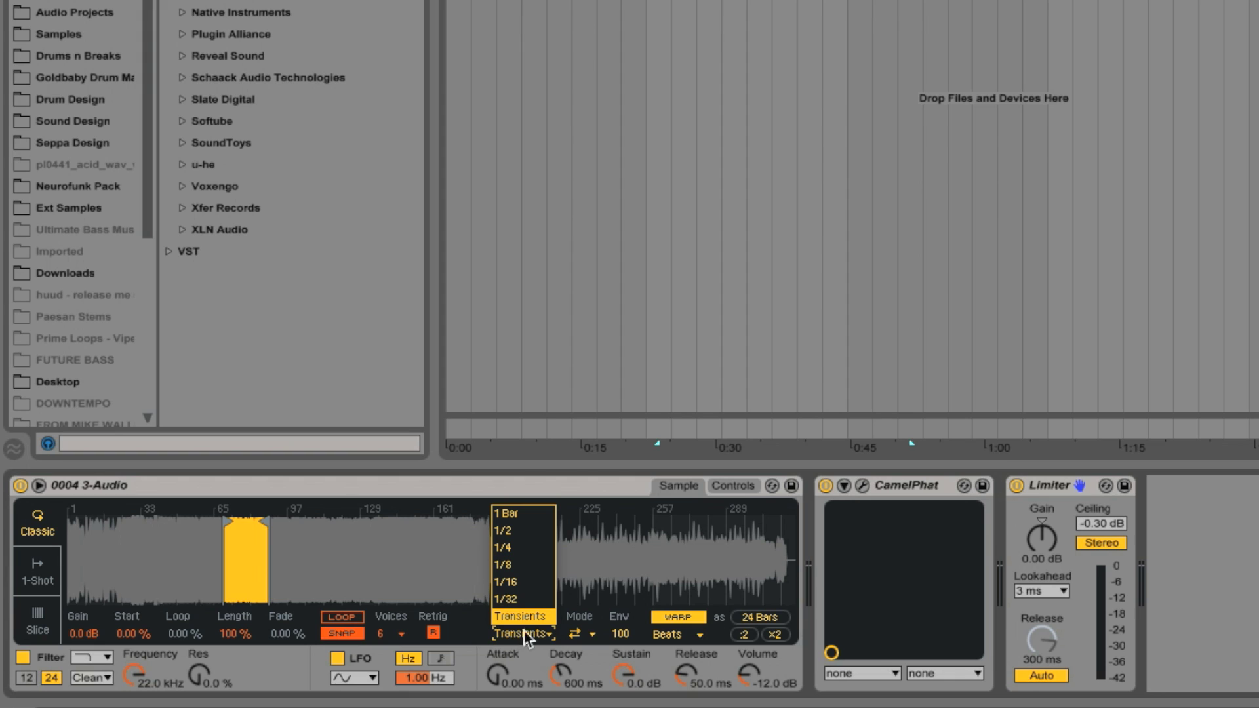
{"action": "left_click", "coordinate": [530, 548]}
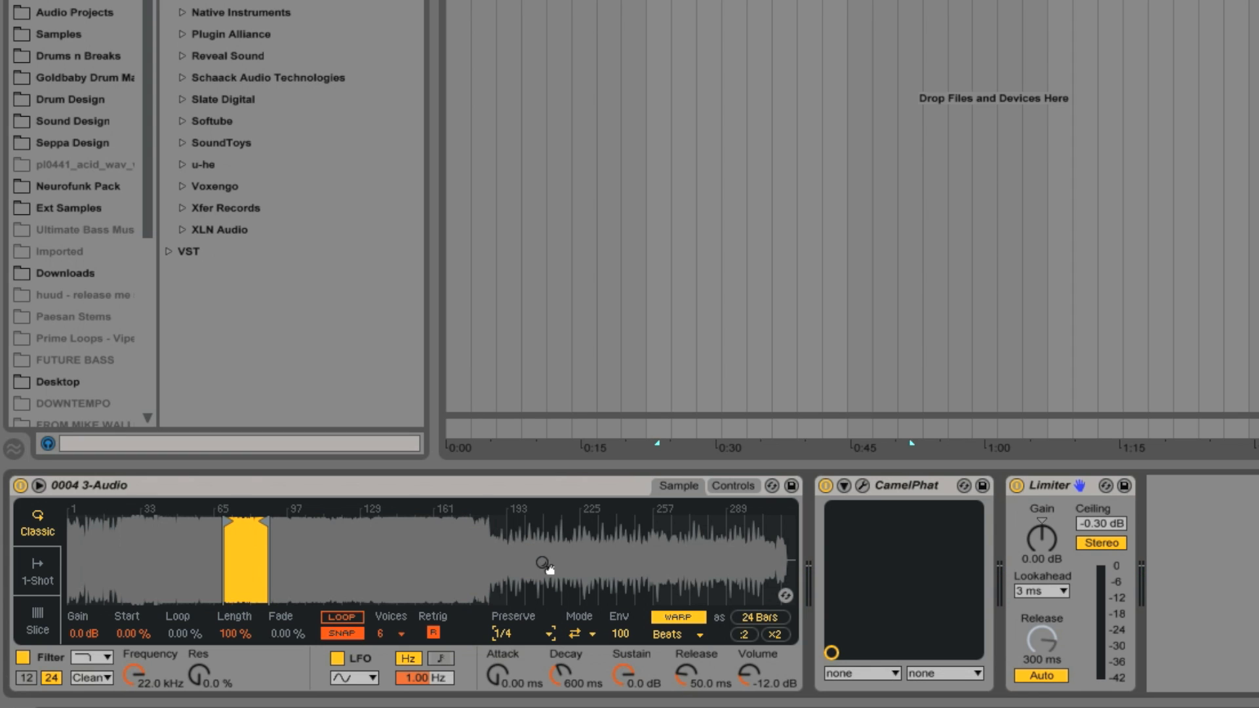
Step: Add the Max for Live LFO device between the sampler and CamelPhat
{"action": "left_click", "coordinate": [733, 486]}
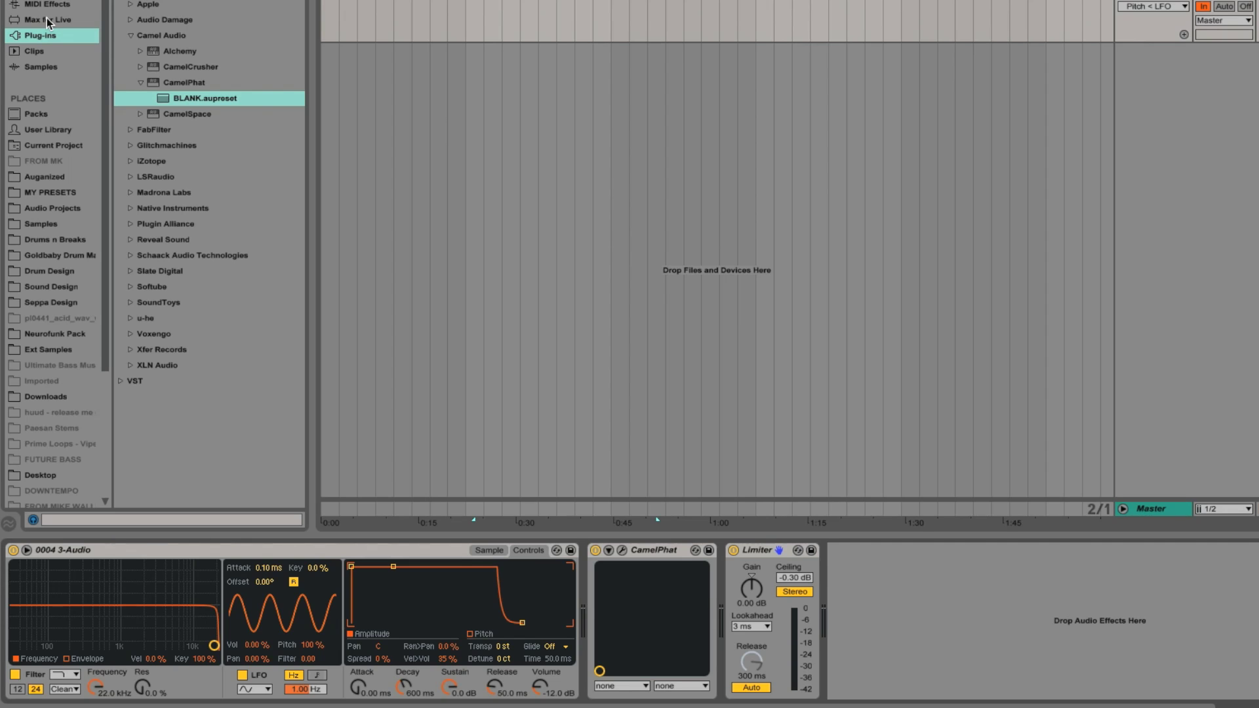
{"action": "left_click", "coordinate": [46, 20]}
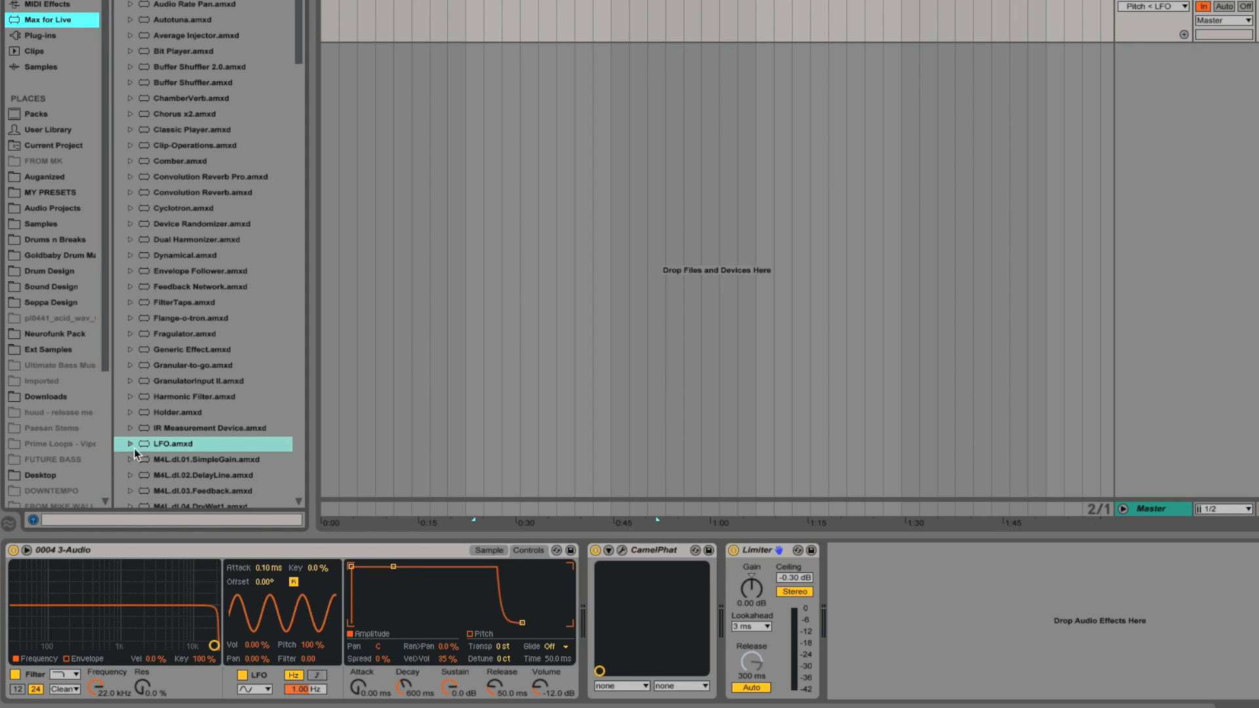
{"action": "left_click_drag", "start_coordinate": [168, 442], "coordinate": [588, 576]}
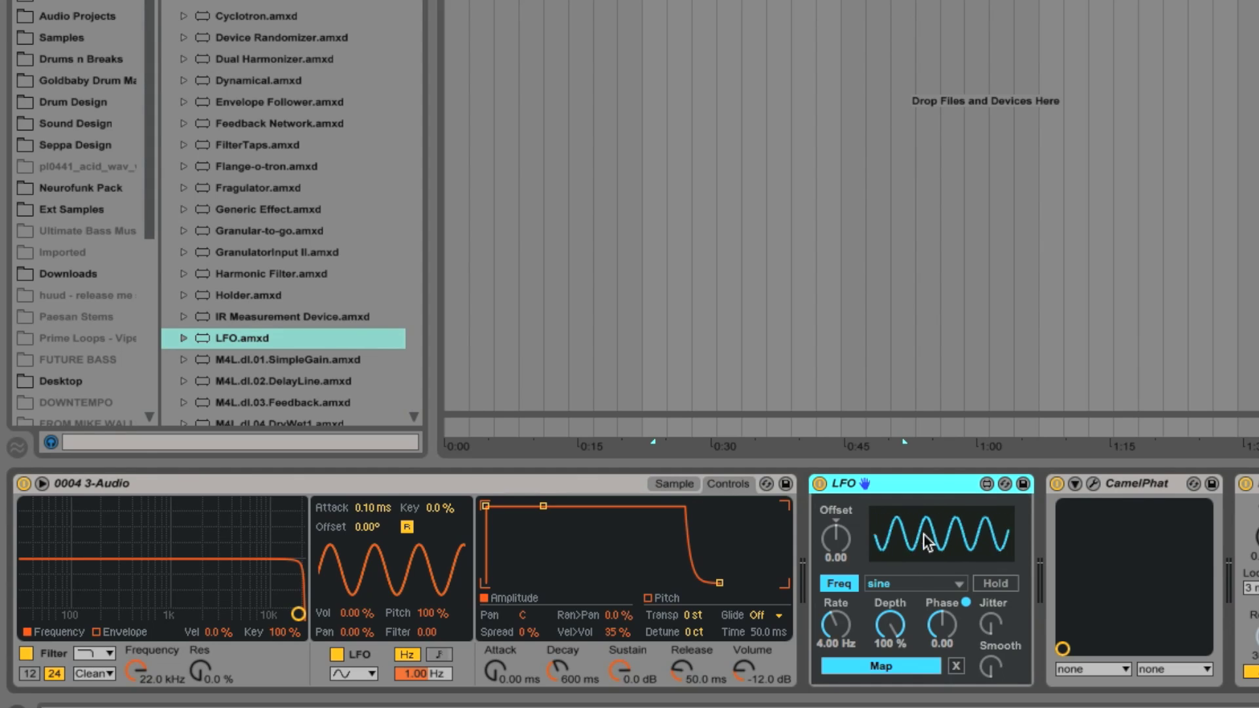
Step: Set the new LFO's rate to 2.03 Hz and depth to 6.75%, and try out its phase, offset and jitter
{"action": "left_click_drag", "start_coordinate": [837, 618], "coordinate": [837, 646]}
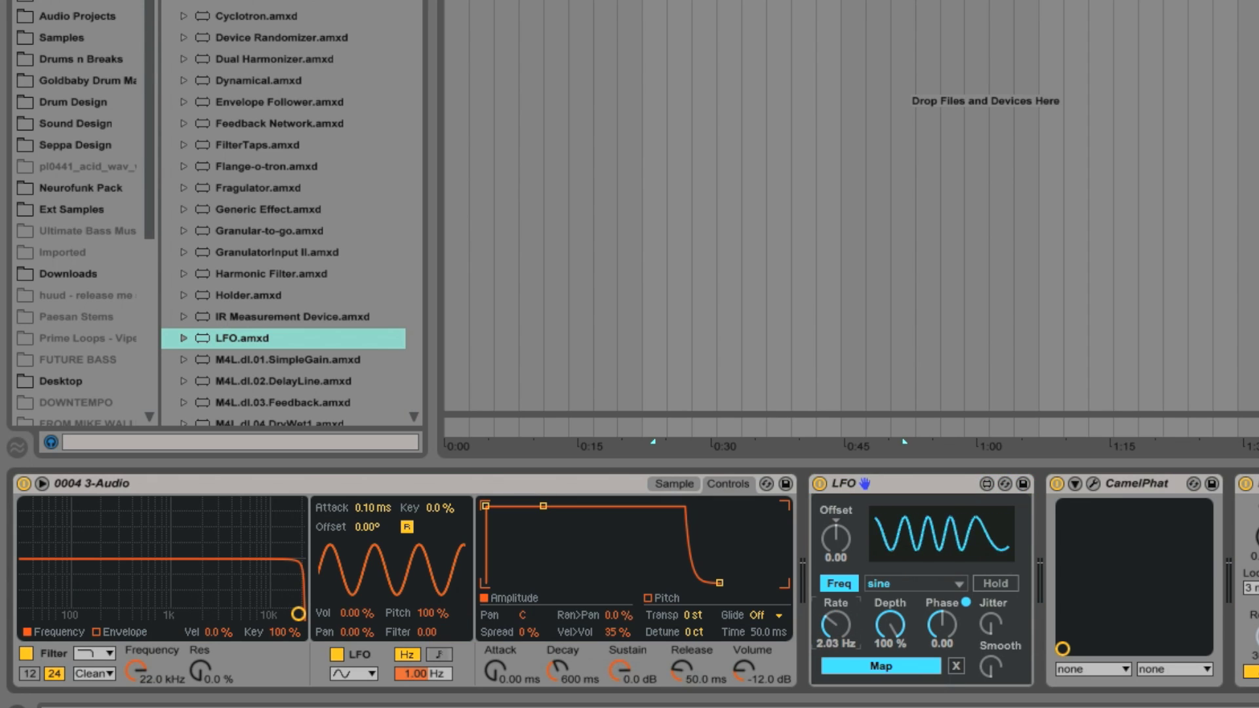
{"action": "left_click_drag", "start_coordinate": [891, 624], "coordinate": [891, 678]}
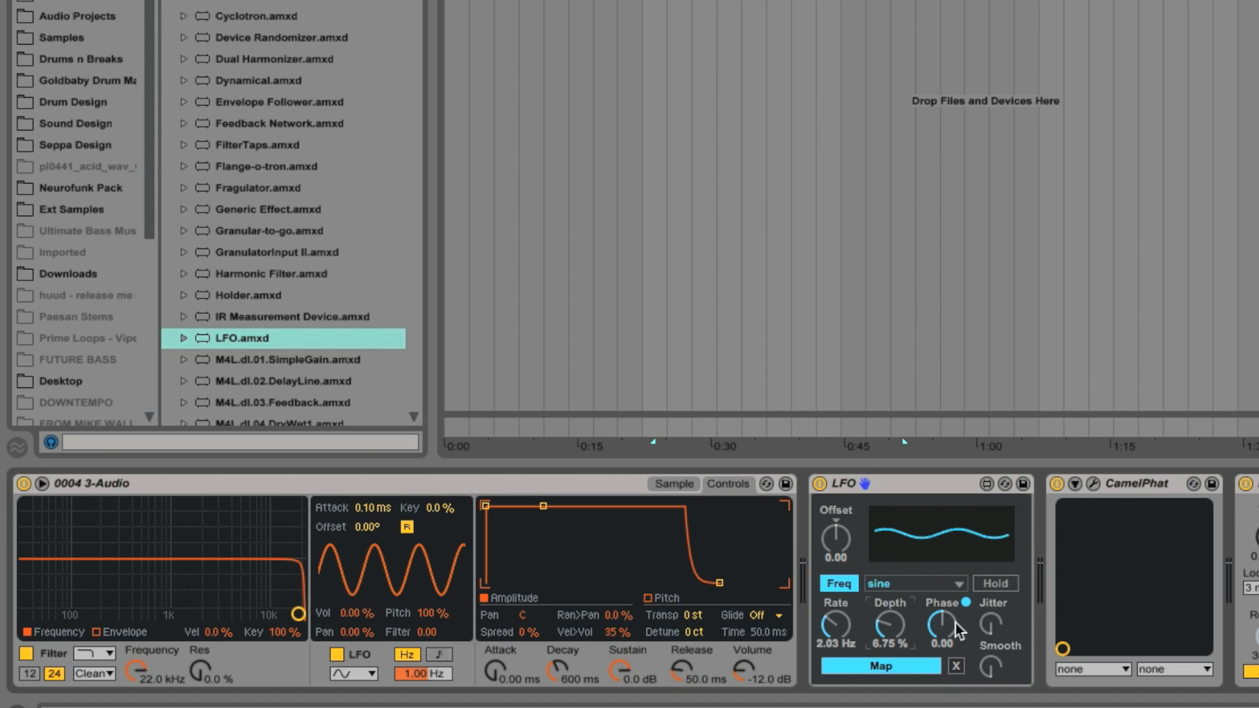
{"action": "left_click_drag", "start_coordinate": [943, 621], "coordinate": [945, 623]}
{"action": "mouse_move", "coordinate": [824, 539]}
{"action": "left_mouse_down"}
{"action": "mouse_move", "coordinate": [824, 525]}
{"action": "mouse_move", "coordinate": [832, 540]}
{"action": "left_mouse_up"}
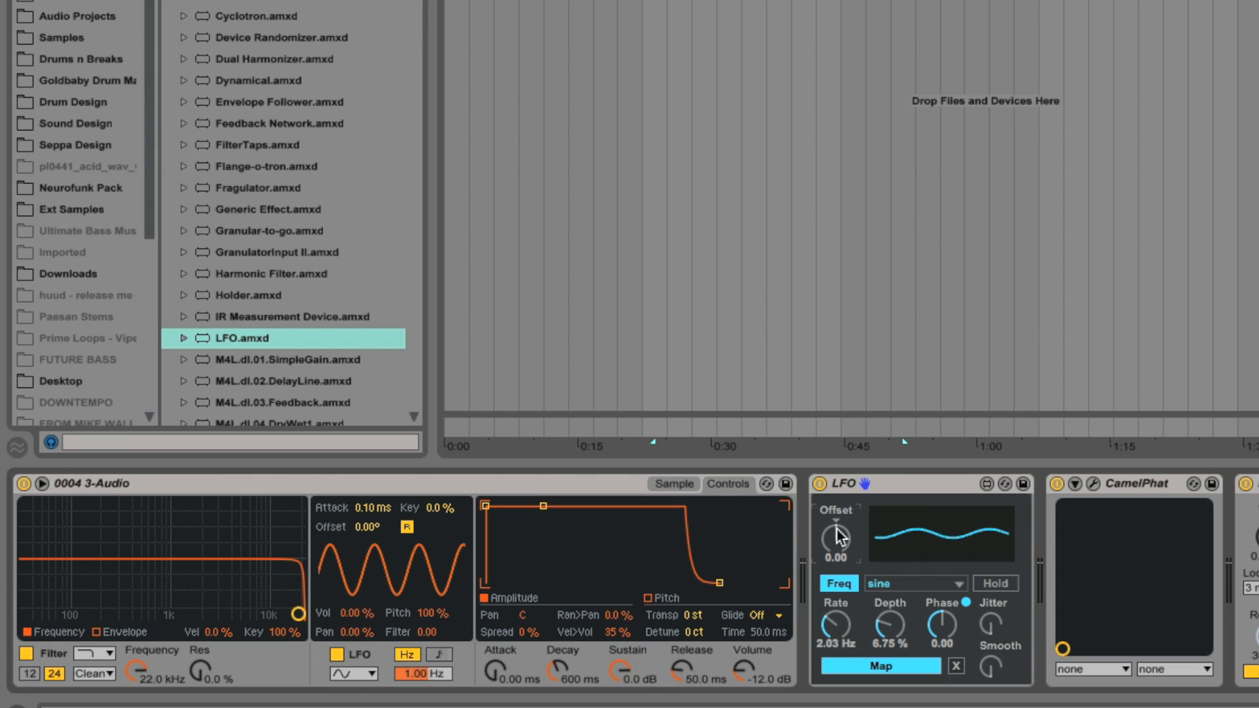
{"action": "mouse_move", "coordinate": [991, 627]}
{"action": "left_mouse_down"}
{"action": "mouse_move", "coordinate": [991, 655]}
{"action": "mouse_move", "coordinate": [991, 617]}
{"action": "mouse_move", "coordinate": [990, 649]}
{"action": "left_mouse_up"}
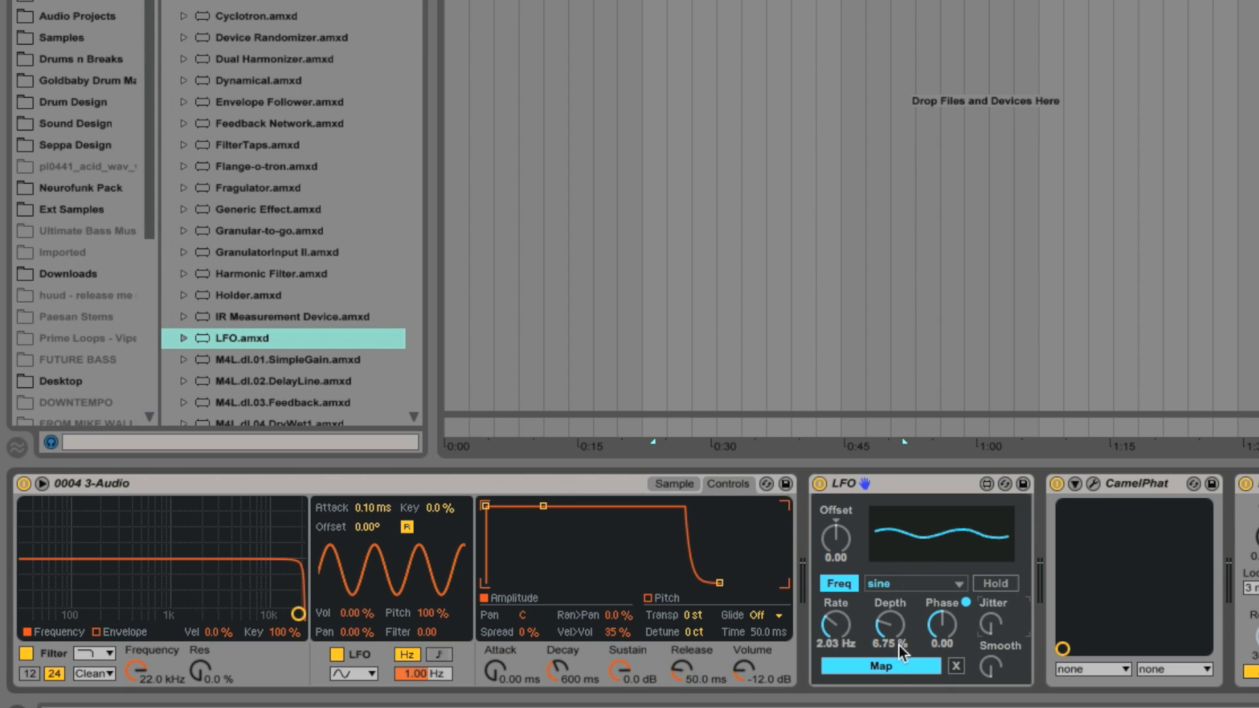
Step: Map the LFO device to the sampler's LFO rate, with a rate of 0.82 Hz and a depth of 20.1%
{"action": "left_click", "coordinate": [871, 668]}
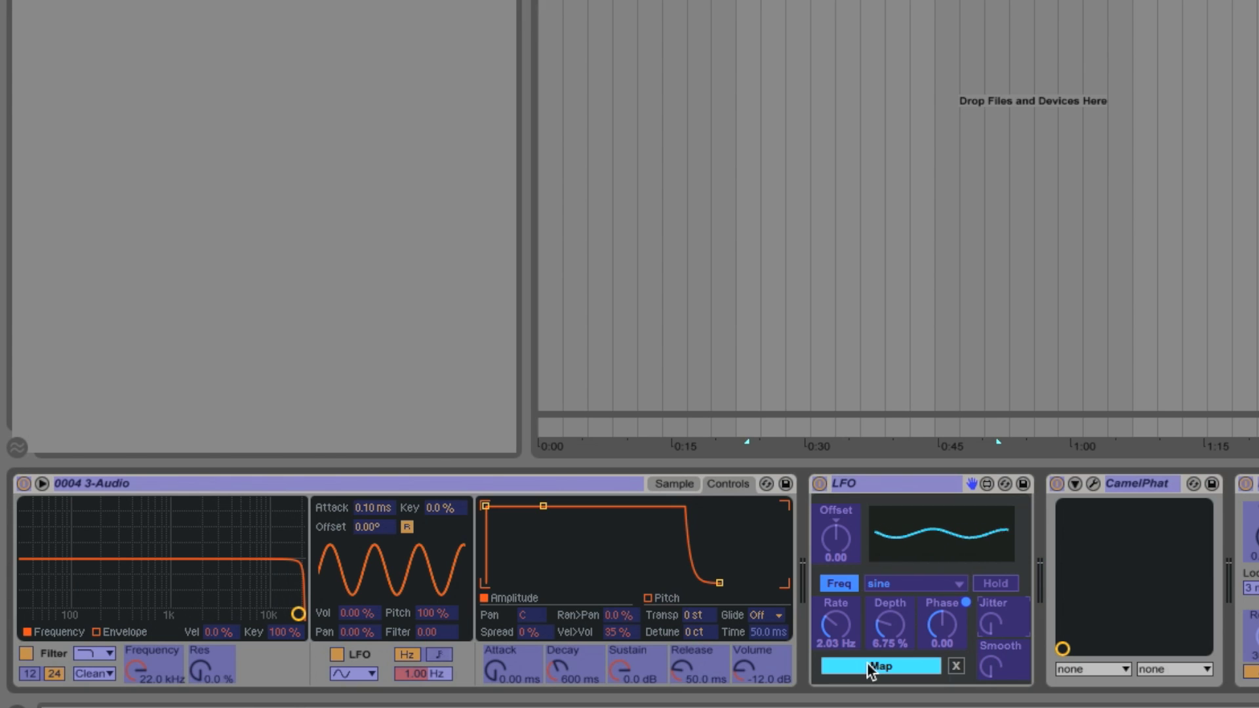
{"action": "key", "text": "ctrl+alt+b"}
{"action": "left_click", "coordinate": [873, 669]}
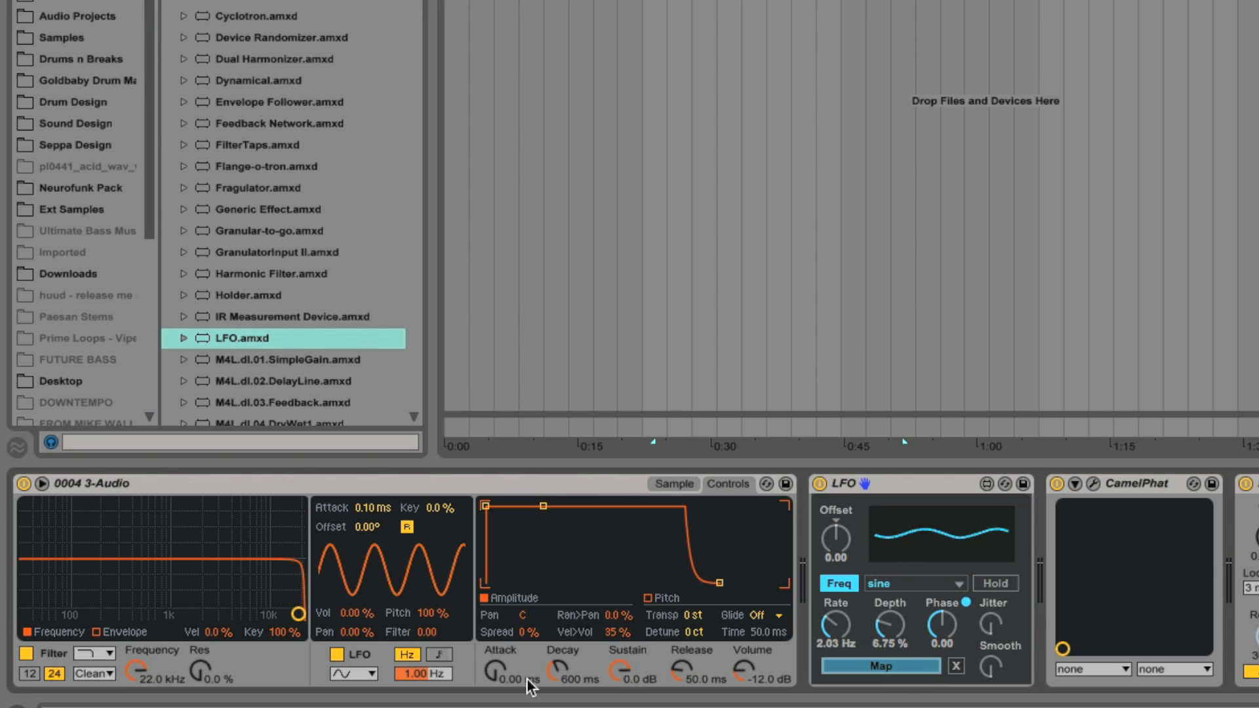
{"action": "left_click", "coordinate": [422, 671]}
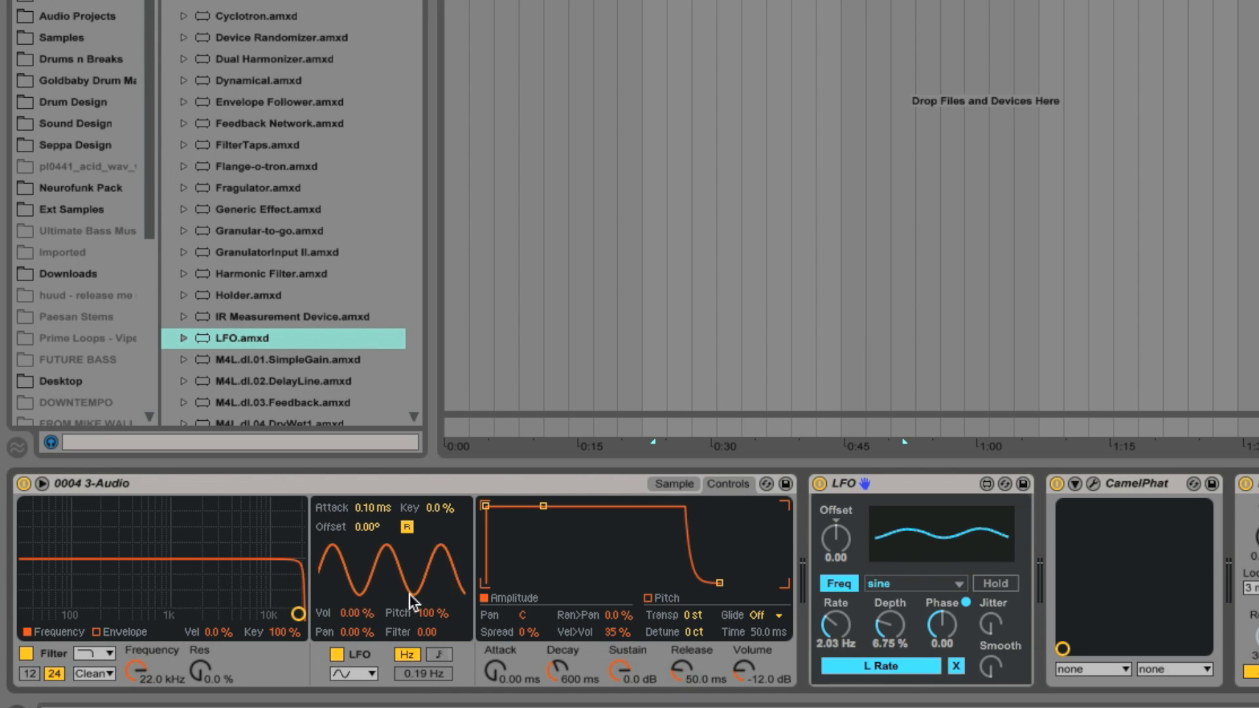
{"action": "left_click_drag", "start_coordinate": [832, 624], "coordinate": [892, 629]}
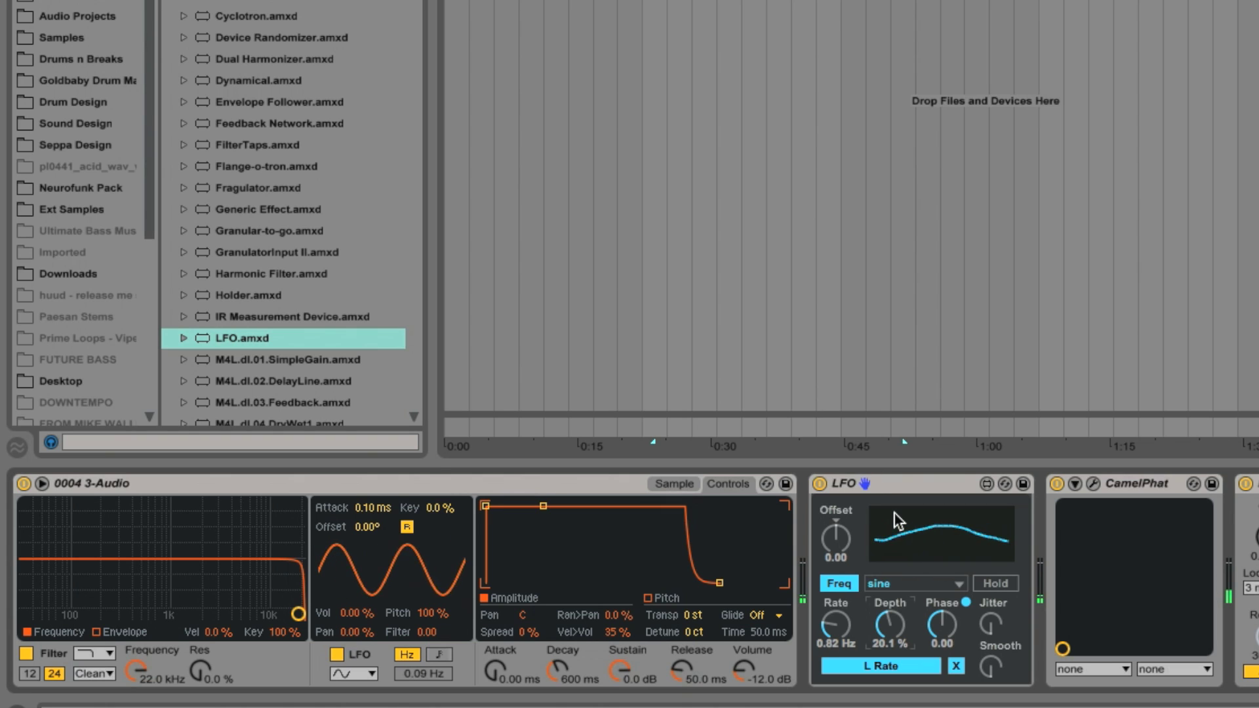
Step: Add a second Max for Live LFO after the first and map it to the sampler's filter frequency
{"action": "scroll", "coordinate": [629, 581], "scroll_direction": "left", "scroll_amount": 1}
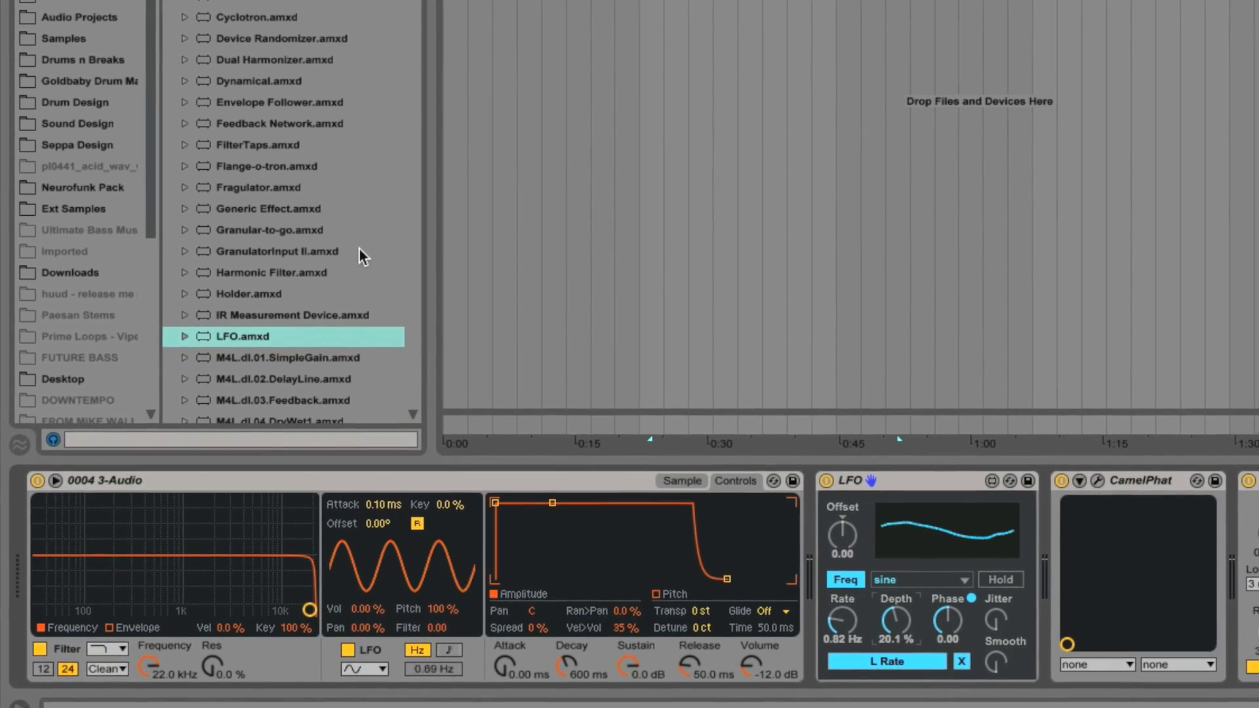
{"action": "left_click_drag", "start_coordinate": [233, 337], "coordinate": [1020, 552]}
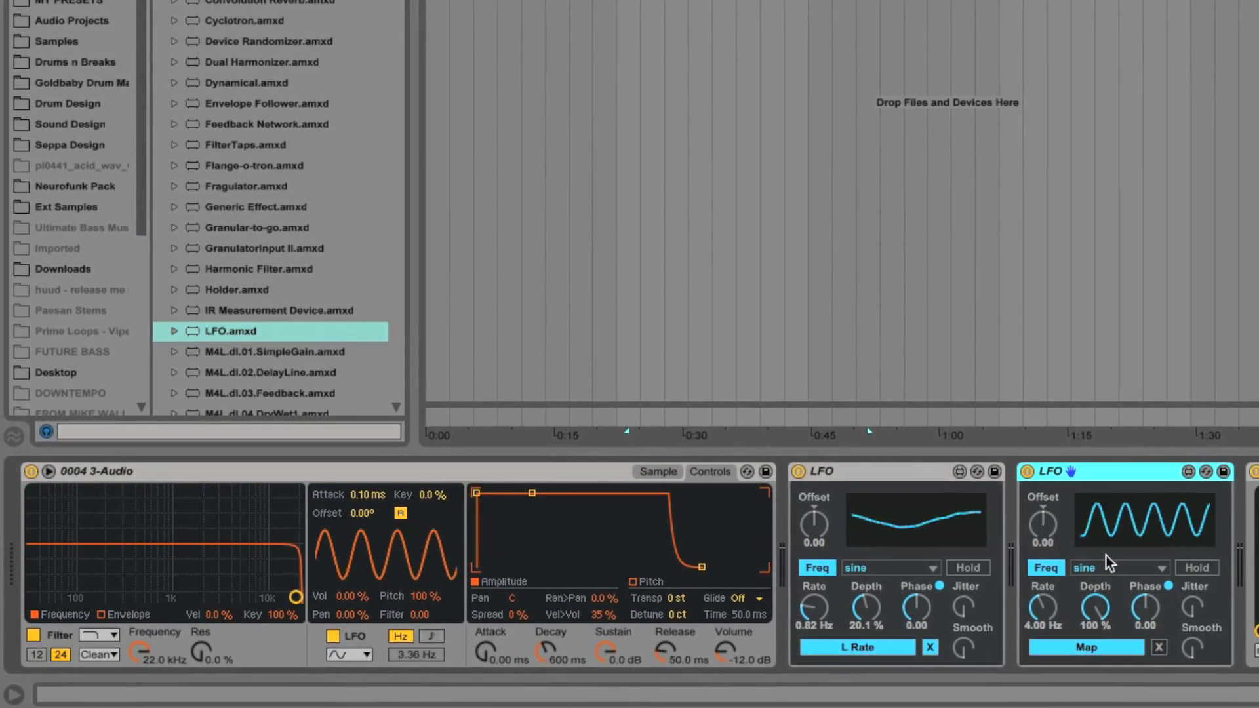
{"action": "left_click", "coordinate": [1086, 648]}
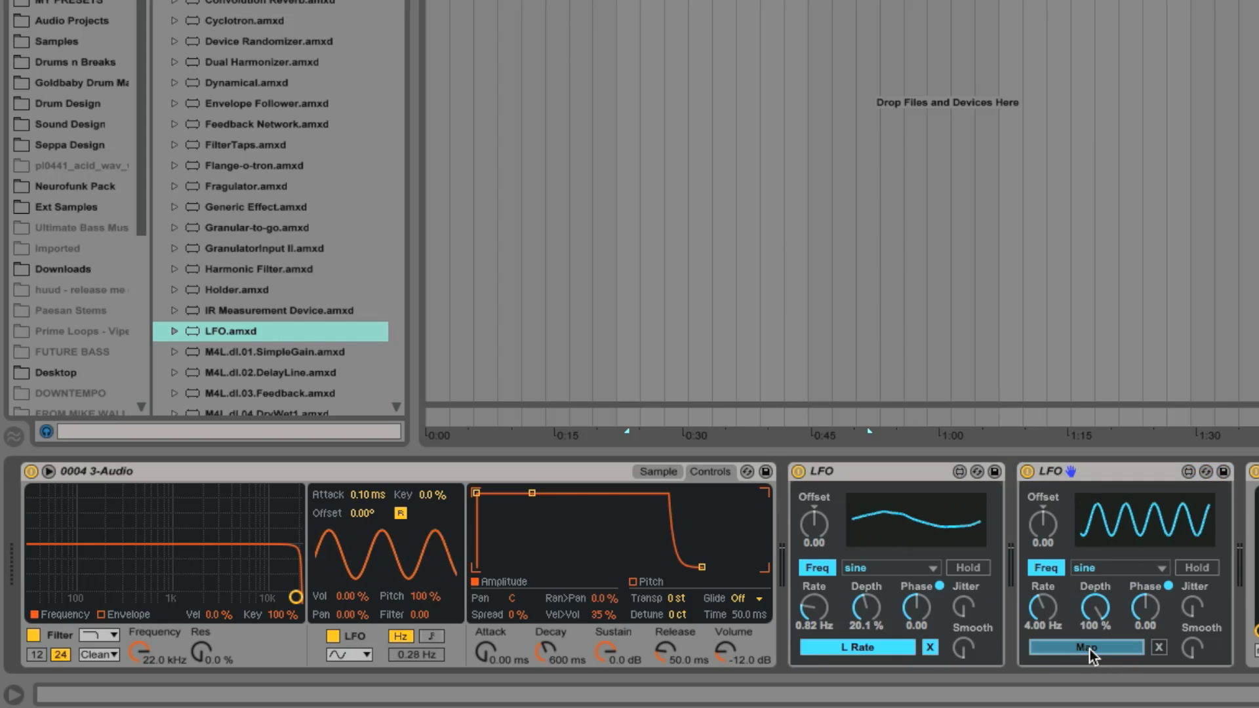
{"action": "left_click", "coordinate": [138, 654]}
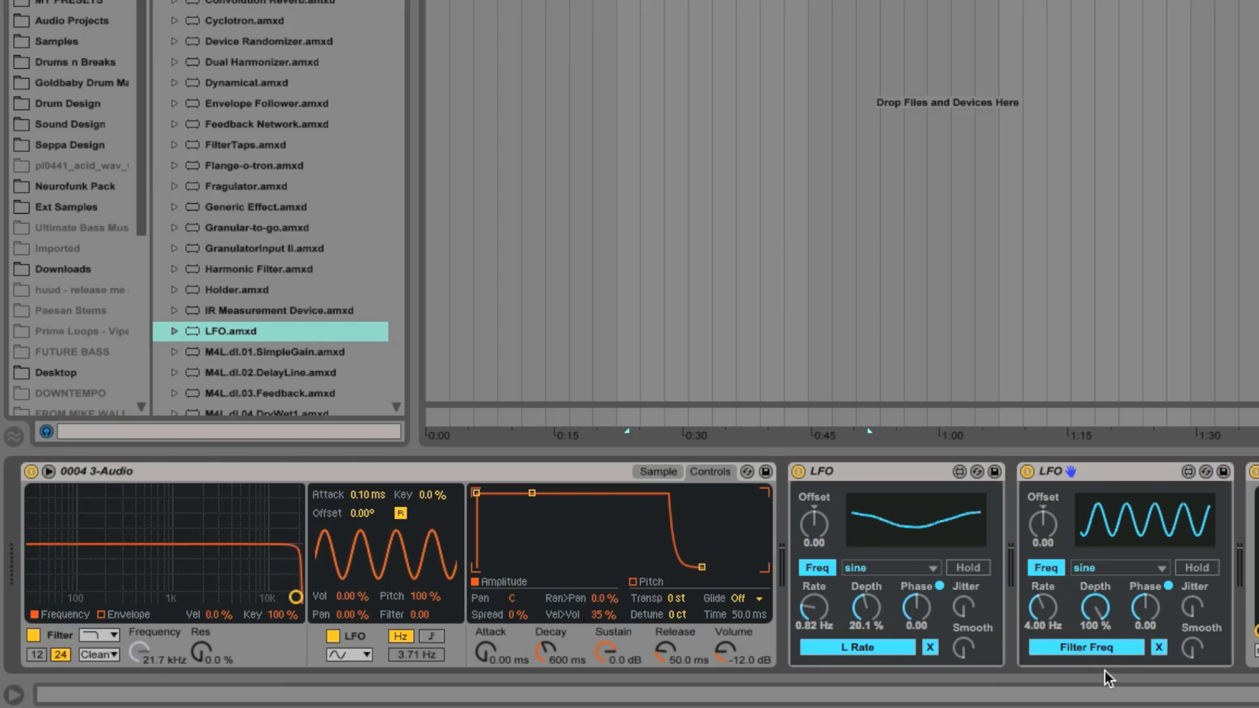
Step: Set the second LFO's rate to 0.50 Hz, its depth to 10.4% and its offset to 0.50
{"action": "mouse_move", "coordinate": [1045, 608]}
{"action": "left_mouse_down"}
{"action": "mouse_move", "coordinate": [1045, 644]}
{"action": "mouse_move", "coordinate": [1044, 609]}
{"action": "left_mouse_up"}
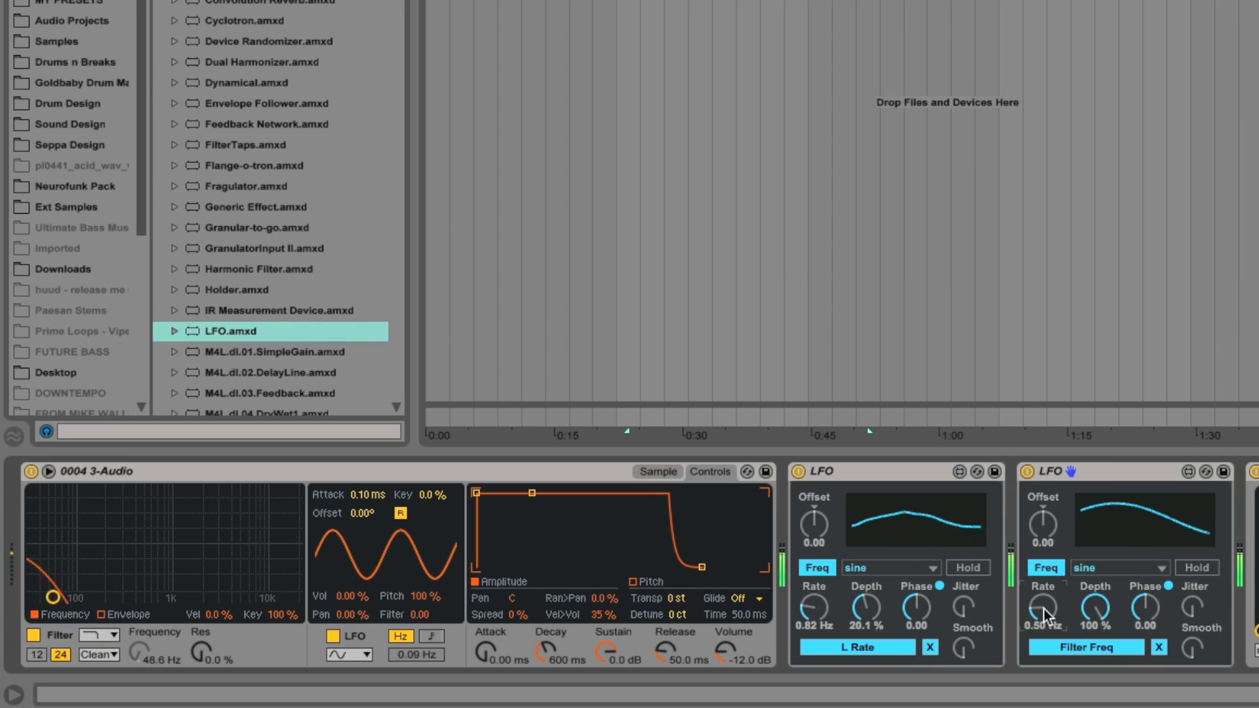
{"action": "left_click_drag", "start_coordinate": [1103, 615], "coordinate": [1103, 682]}
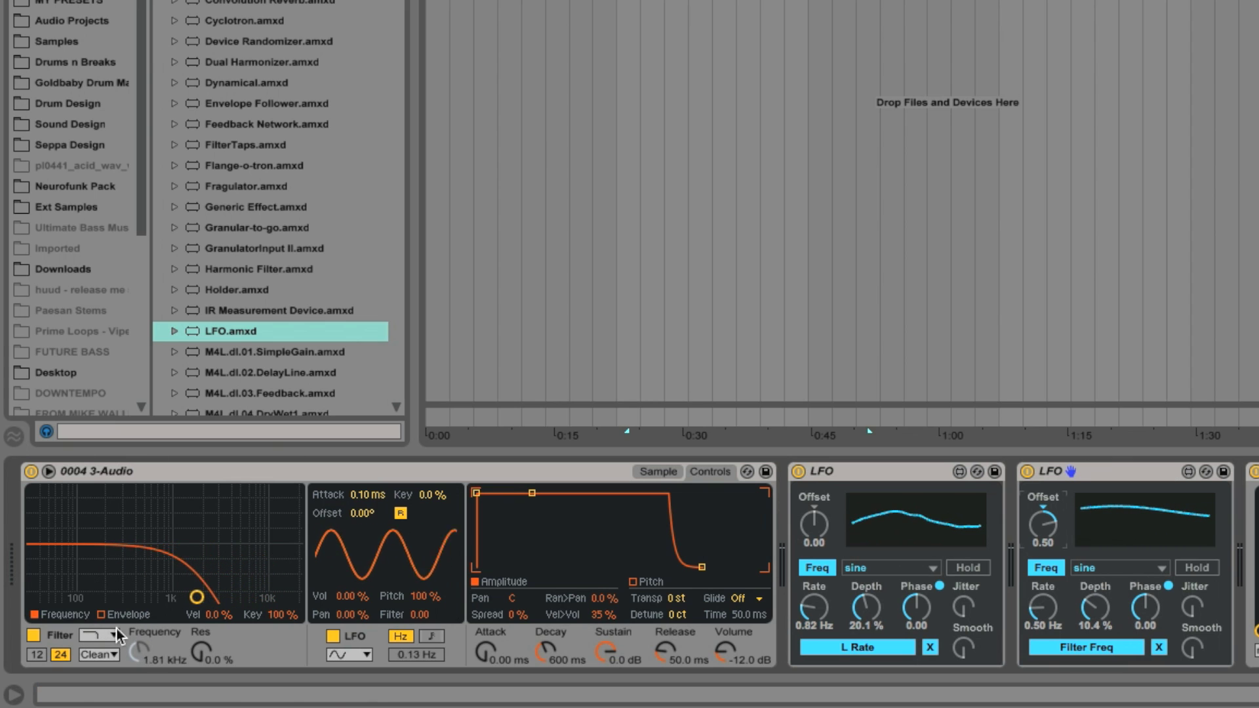
Step: Switch the sampler's filter to the morph type, try its Morph control, and set the resonance to 43%
{"action": "left_click", "coordinate": [93, 637]}
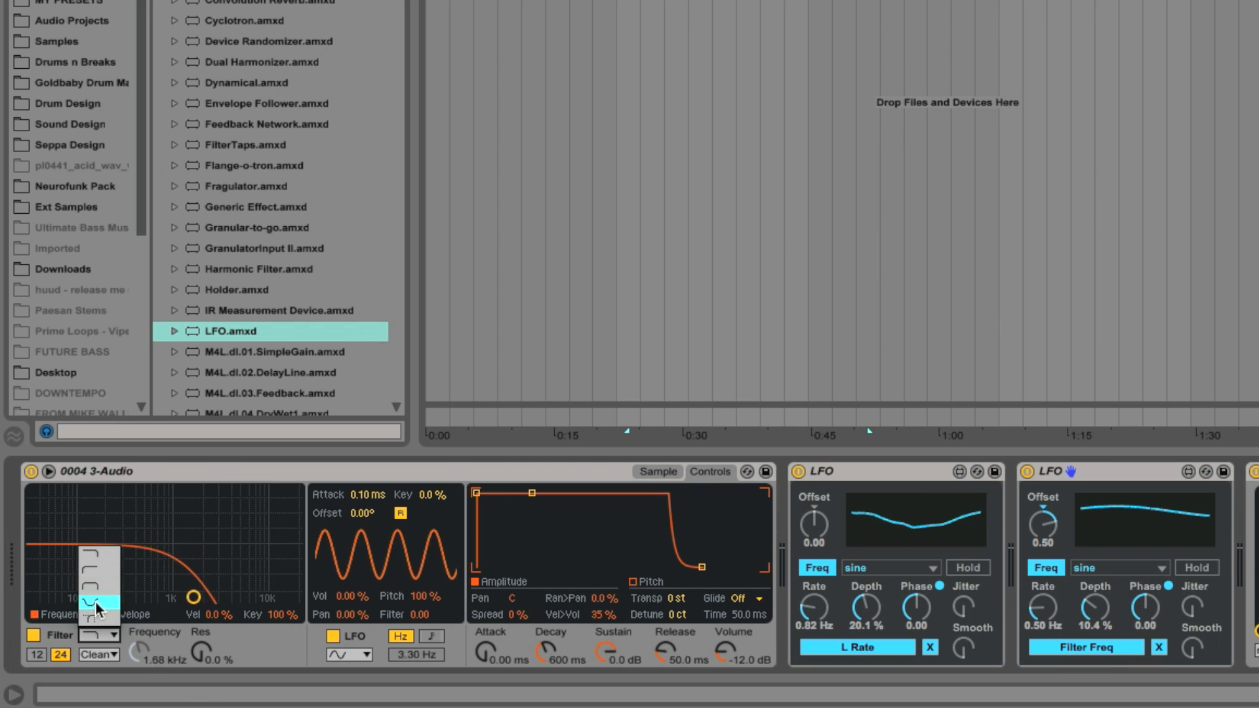
{"action": "left_click", "coordinate": [96, 622]}
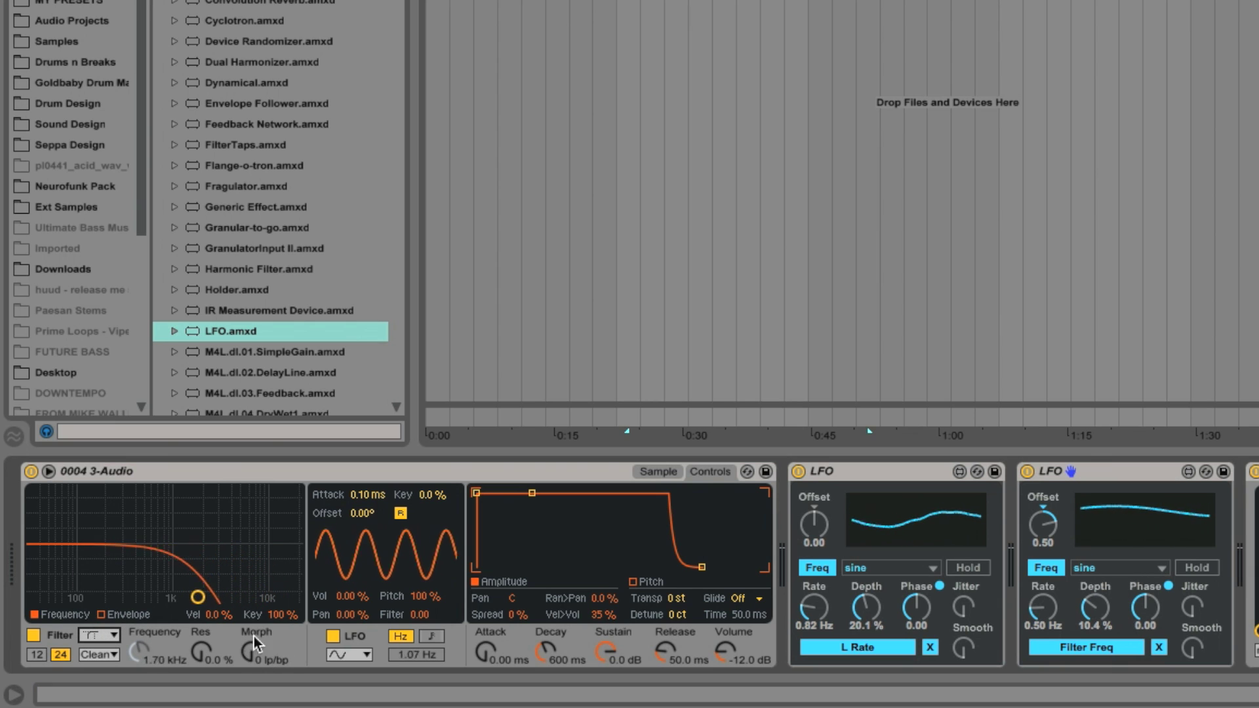
{"action": "left_click_drag", "start_coordinate": [253, 654], "coordinate": [203, 619]}
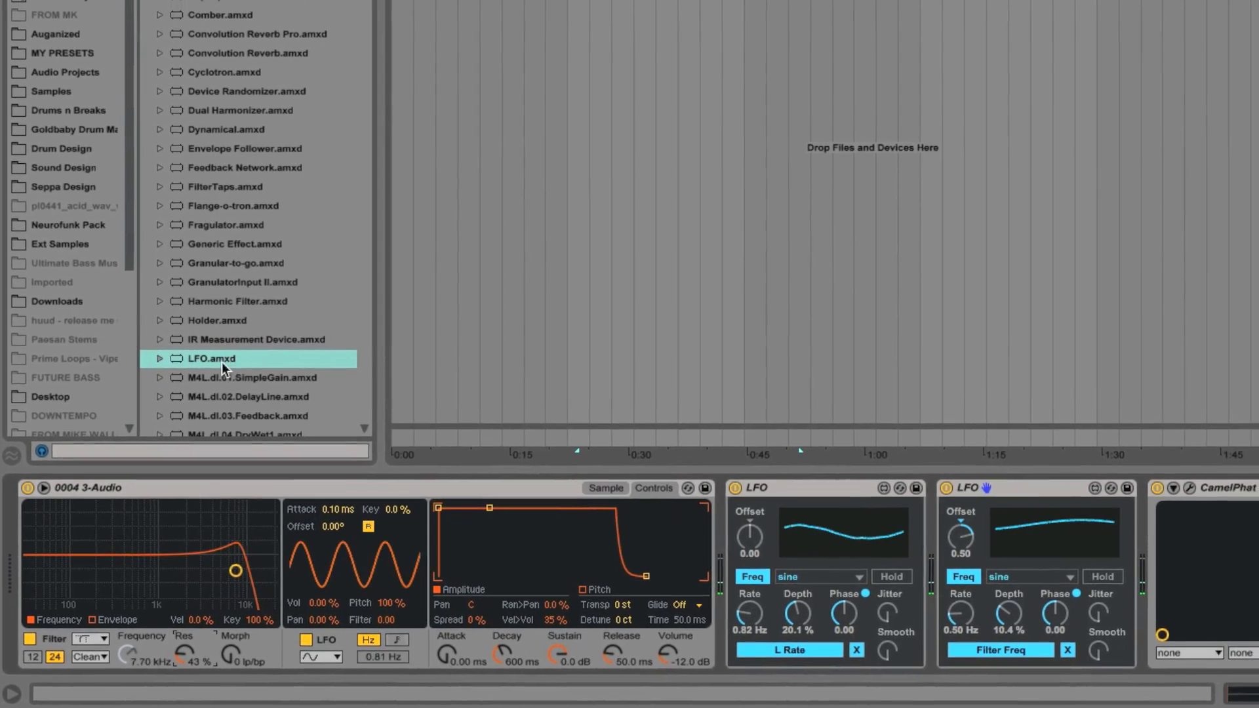
Step: Add a third Max for Live LFO after the second and map it to the sampler's filter morph
{"action": "left_click_drag", "start_coordinate": [223, 335], "coordinate": [987, 510]}
{"action": "left_click_drag", "start_coordinate": [912, 535], "coordinate": [1091, 594]}
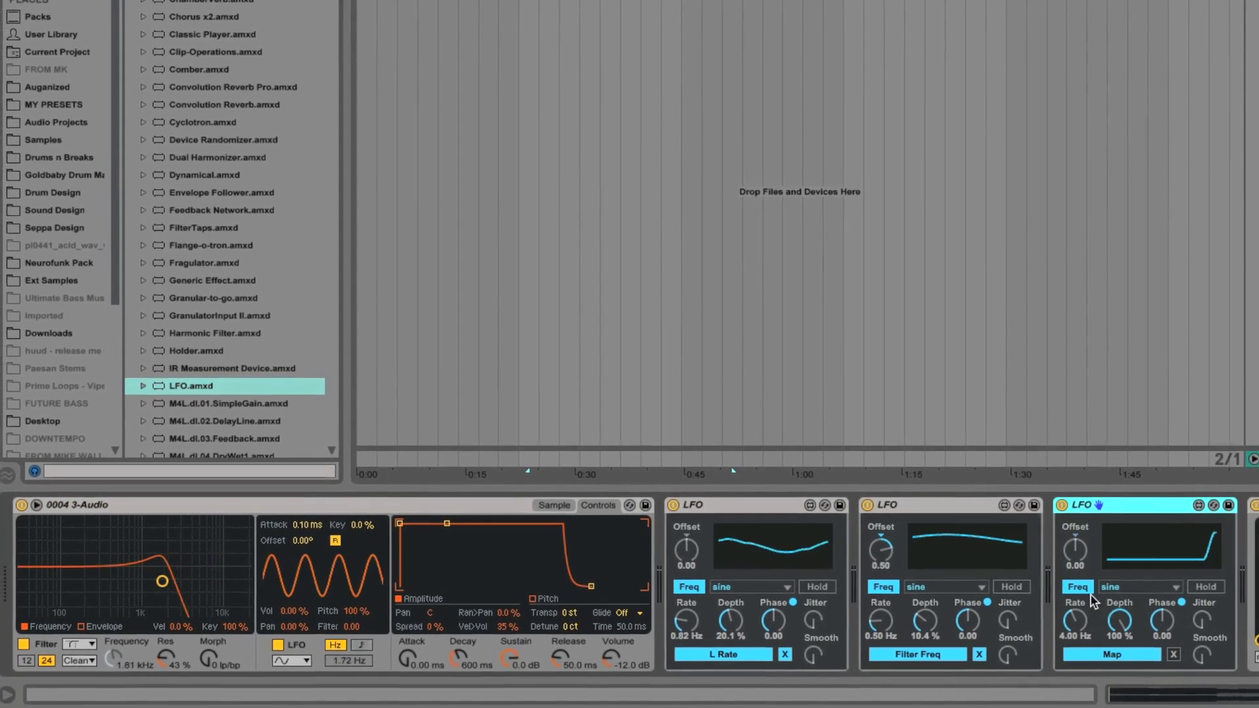
{"action": "left_click", "coordinate": [1103, 652]}
{"action": "left_click", "coordinate": [204, 652]}
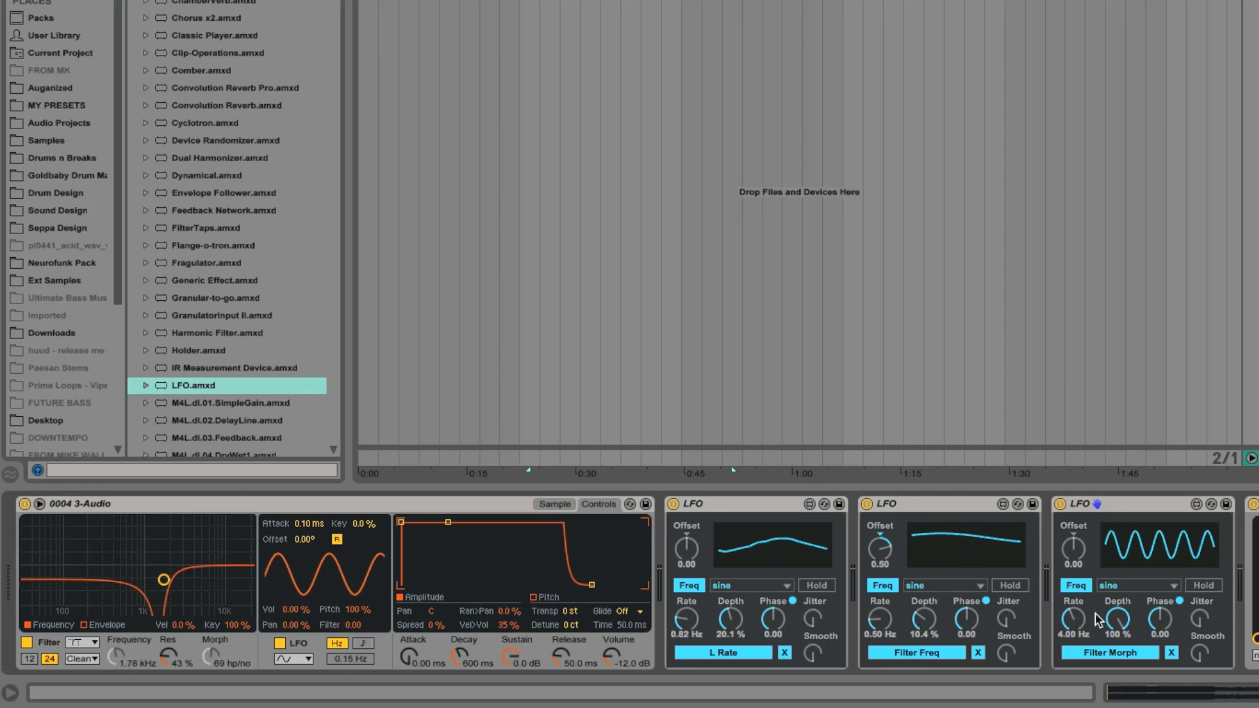
Step: Set the third LFO's rate to 0.45 Hz, depth to 16.8% and offset to -0.57, and add a little jitter
{"action": "left_click_drag", "start_coordinate": [1065, 636], "coordinate": [1065, 689]}
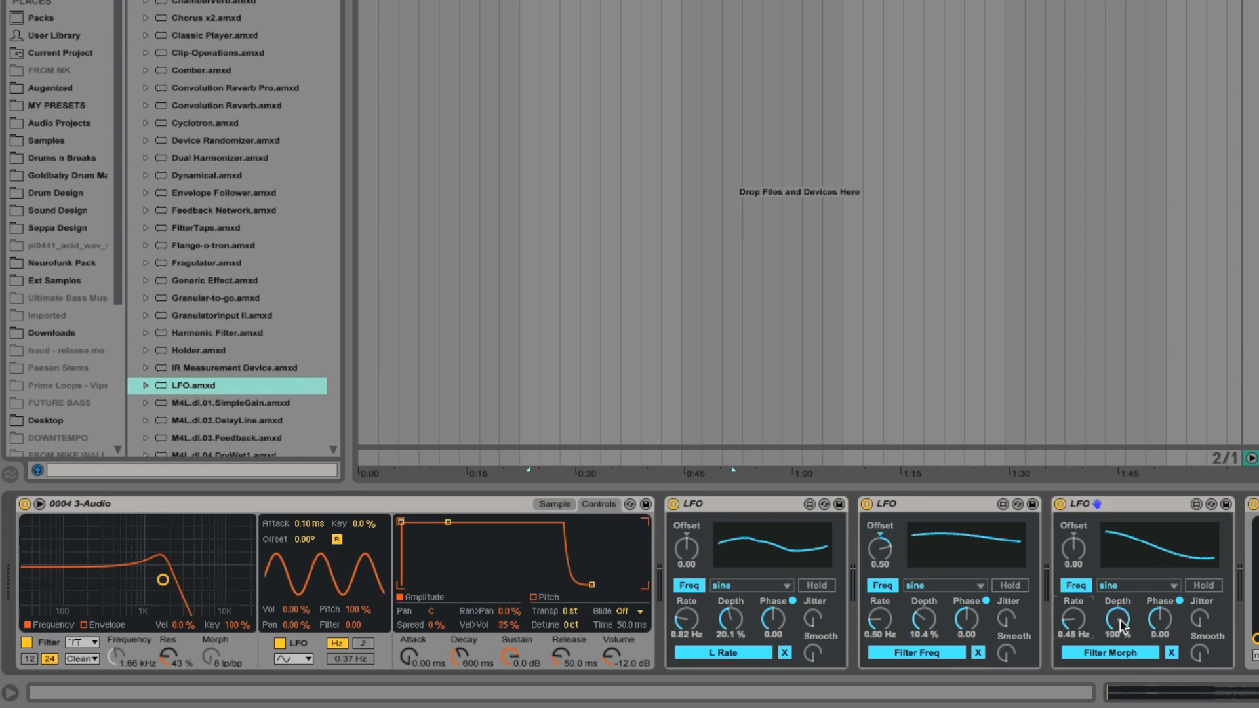
{"action": "left_click_drag", "start_coordinate": [1119, 623], "coordinate": [1119, 682]}
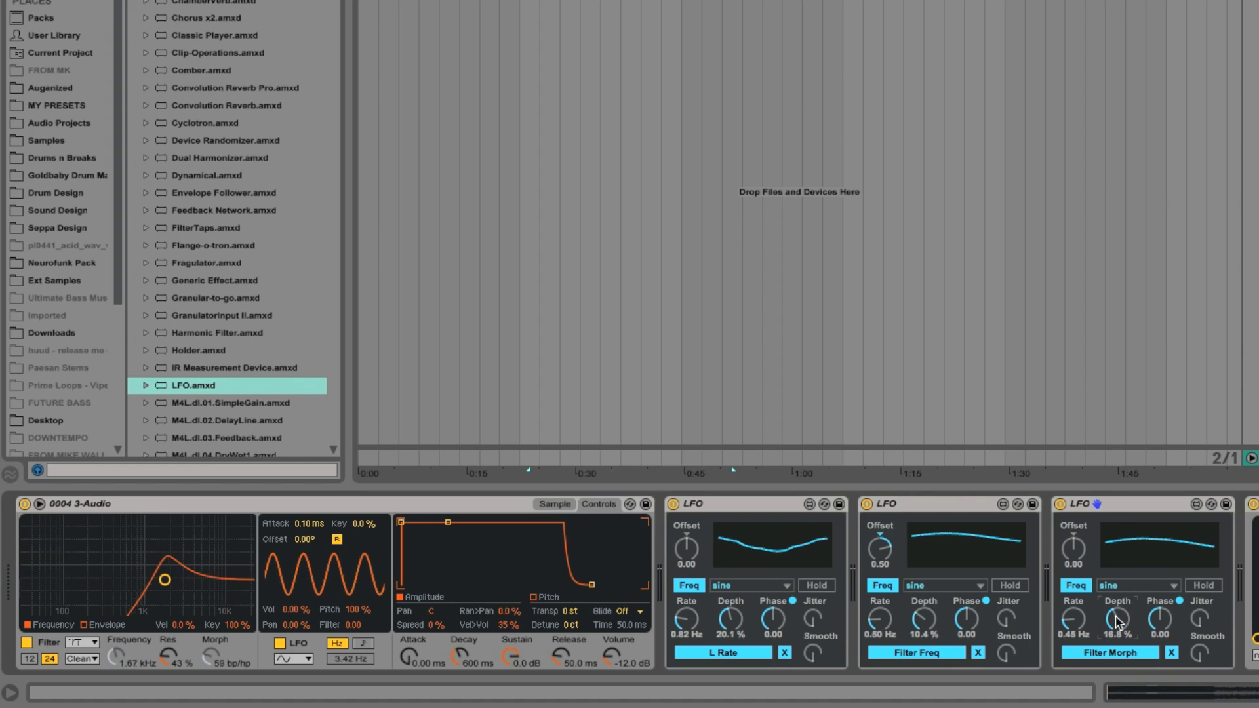
{"action": "left_click_drag", "start_coordinate": [1074, 549], "coordinate": [1073, 552]}
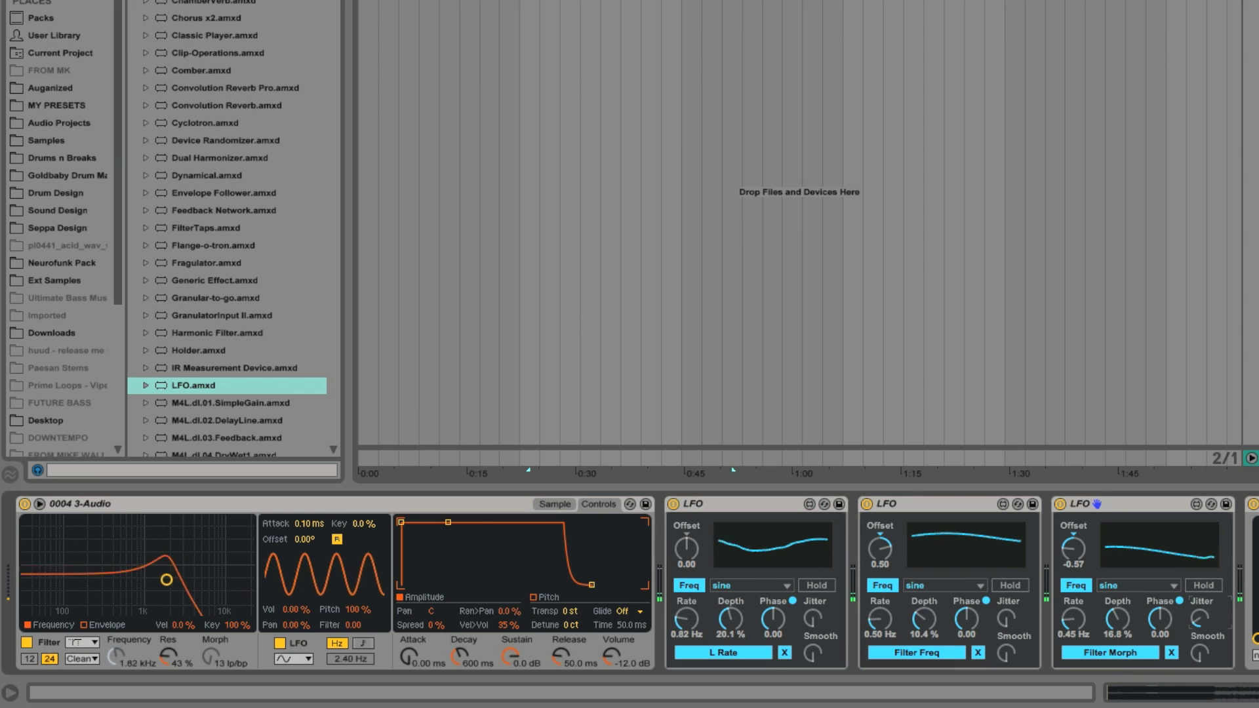
{"action": "left_click_drag", "start_coordinate": [1202, 621], "coordinate": [1202, 607]}
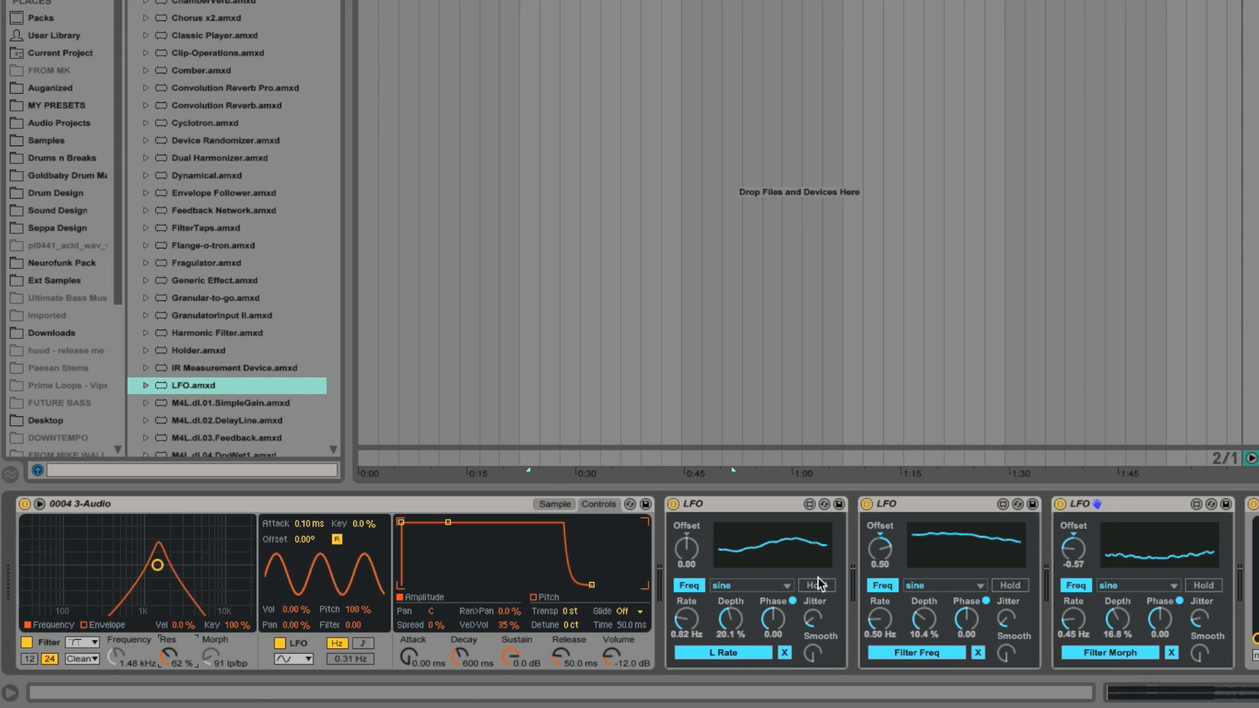
Step: Set the waveforms of the three LFOs to up for the first, down for the second and triangle for the third
{"action": "left_click", "coordinate": [941, 584]}
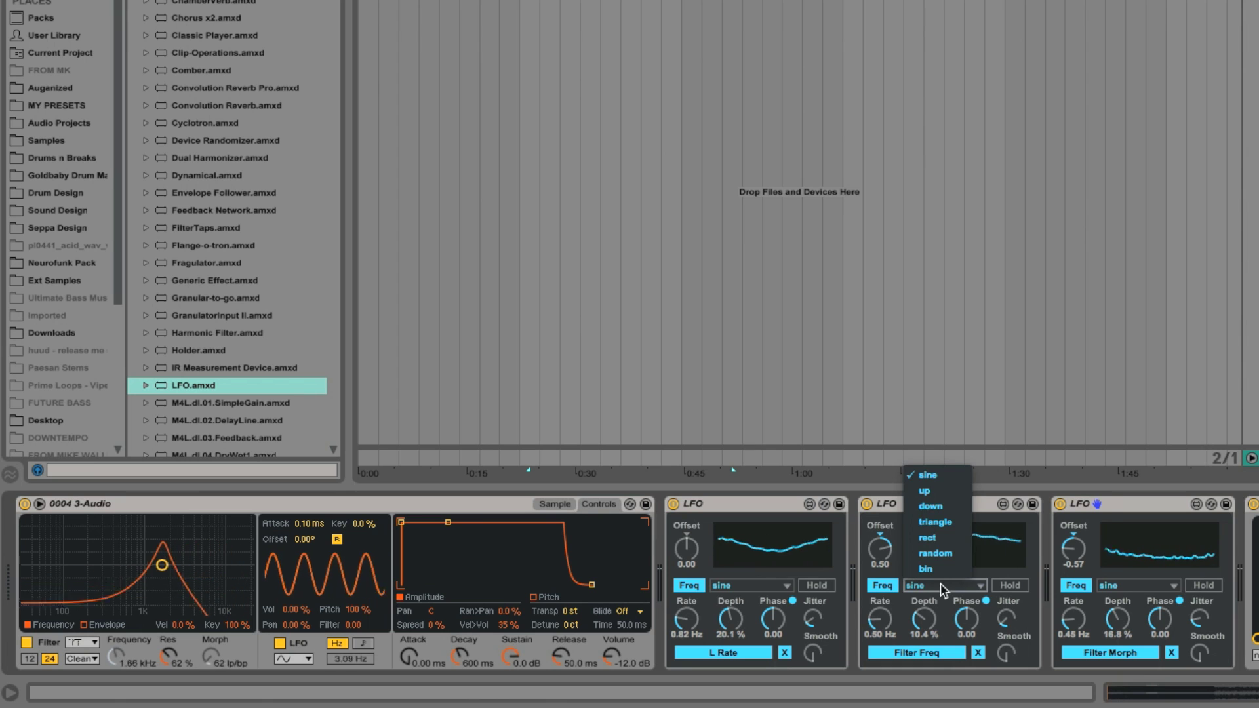
{"action": "left_click", "coordinate": [932, 506]}
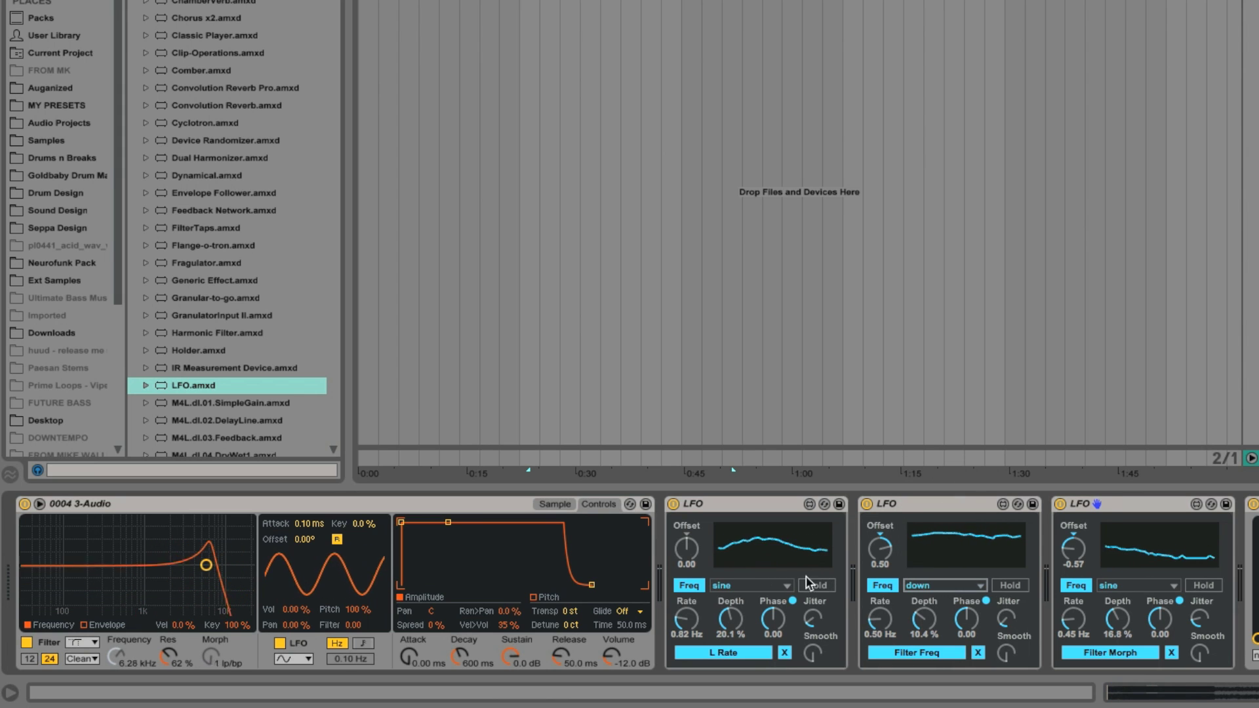
{"action": "left_click", "coordinate": [789, 582]}
{"action": "left_click", "coordinate": [757, 492]}
{"action": "left_click", "coordinate": [1138, 583]}
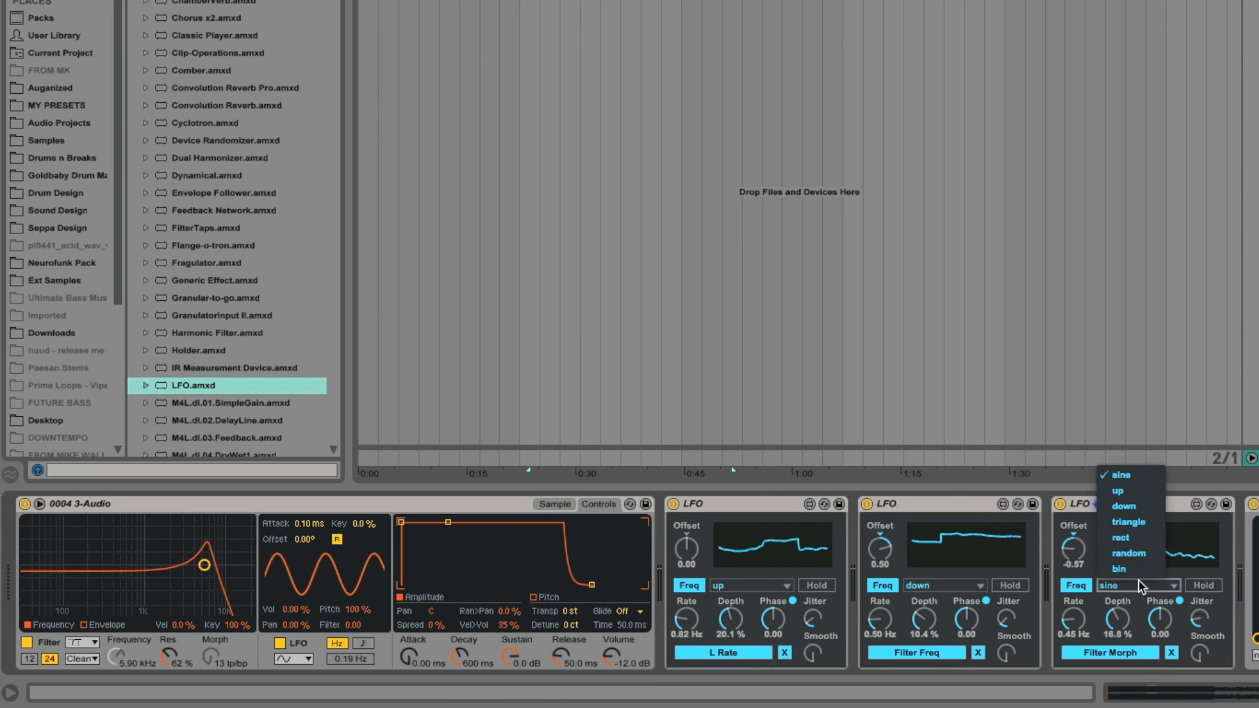
{"action": "left_click", "coordinate": [1143, 524]}
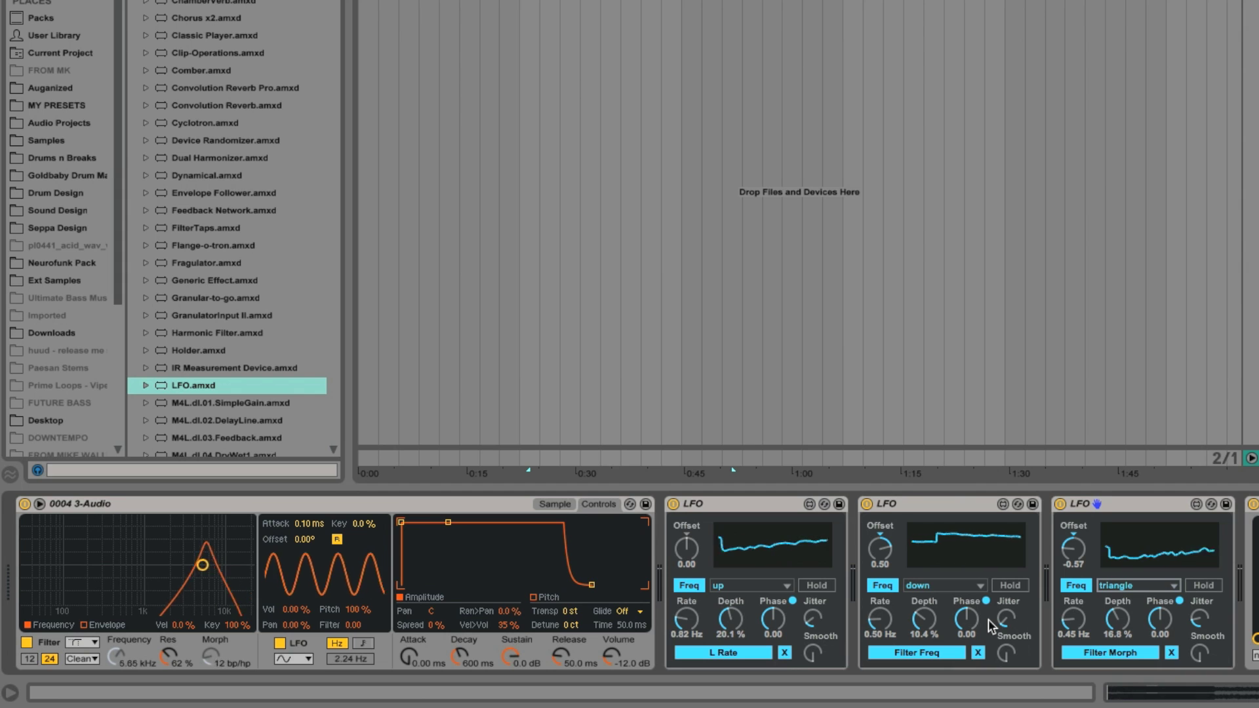
Step: Set the sample's warp mode to Complex, apply the x2 warp option, and return to the sampler's controls view
{"action": "left_click", "coordinate": [555, 504]}
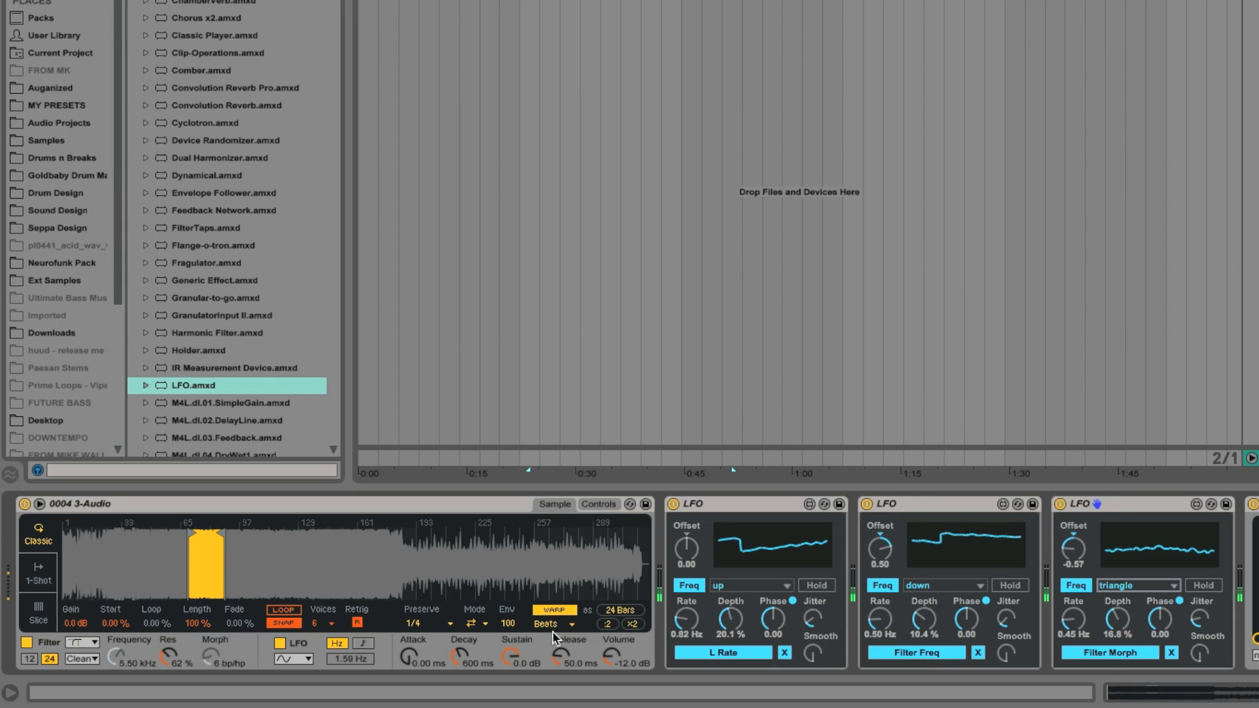
{"action": "left_click", "coordinate": [554, 623]}
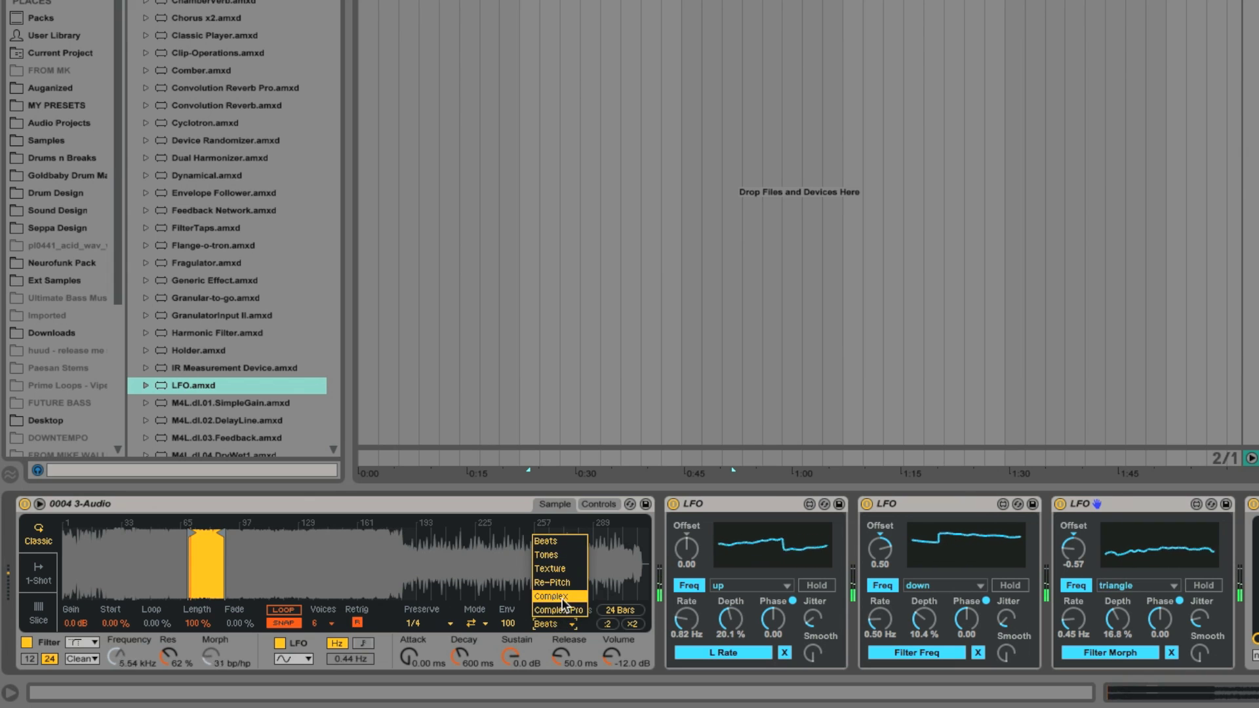
{"action": "left_click", "coordinate": [569, 602]}
{"action": "left_click", "coordinate": [631, 623]}
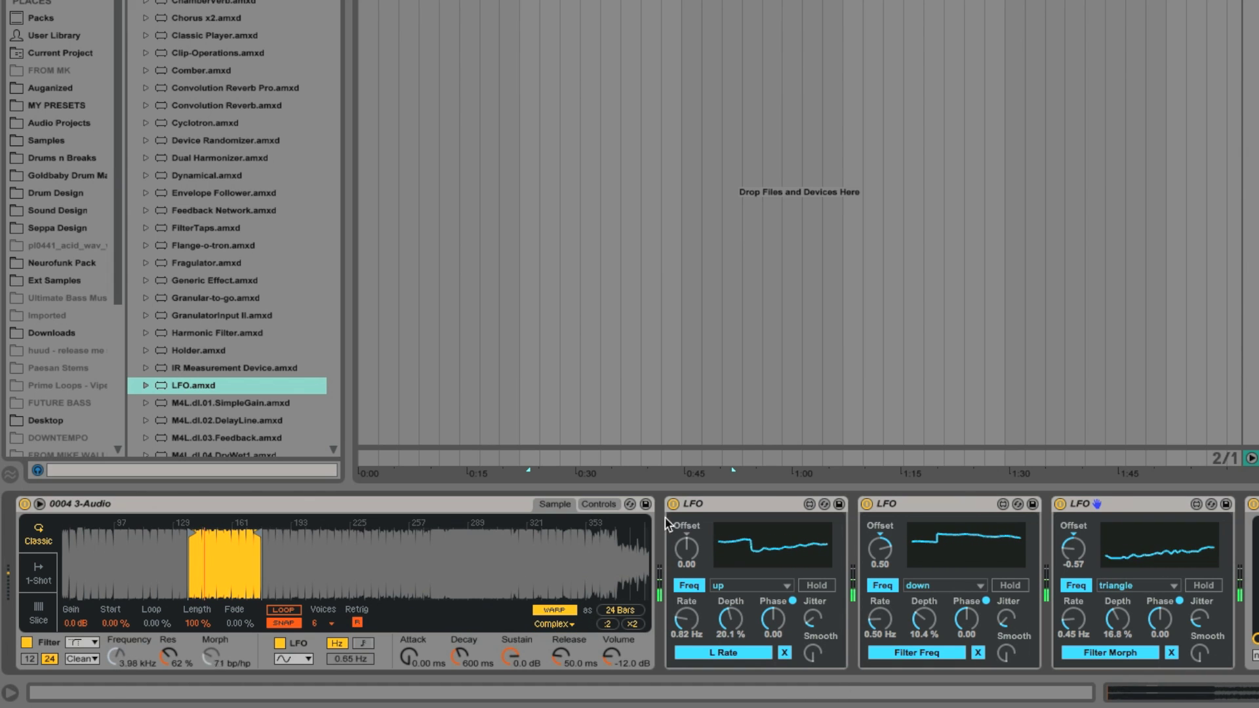
{"action": "left_click", "coordinate": [599, 504]}
Step: Set the third LFO's offset to -0.88, and the second LFO's rate to 5.80 Hz, depth to 42.7% and offset to 0.06
{"action": "left_click_drag", "start_coordinate": [1073, 556], "coordinate": [1073, 574]}
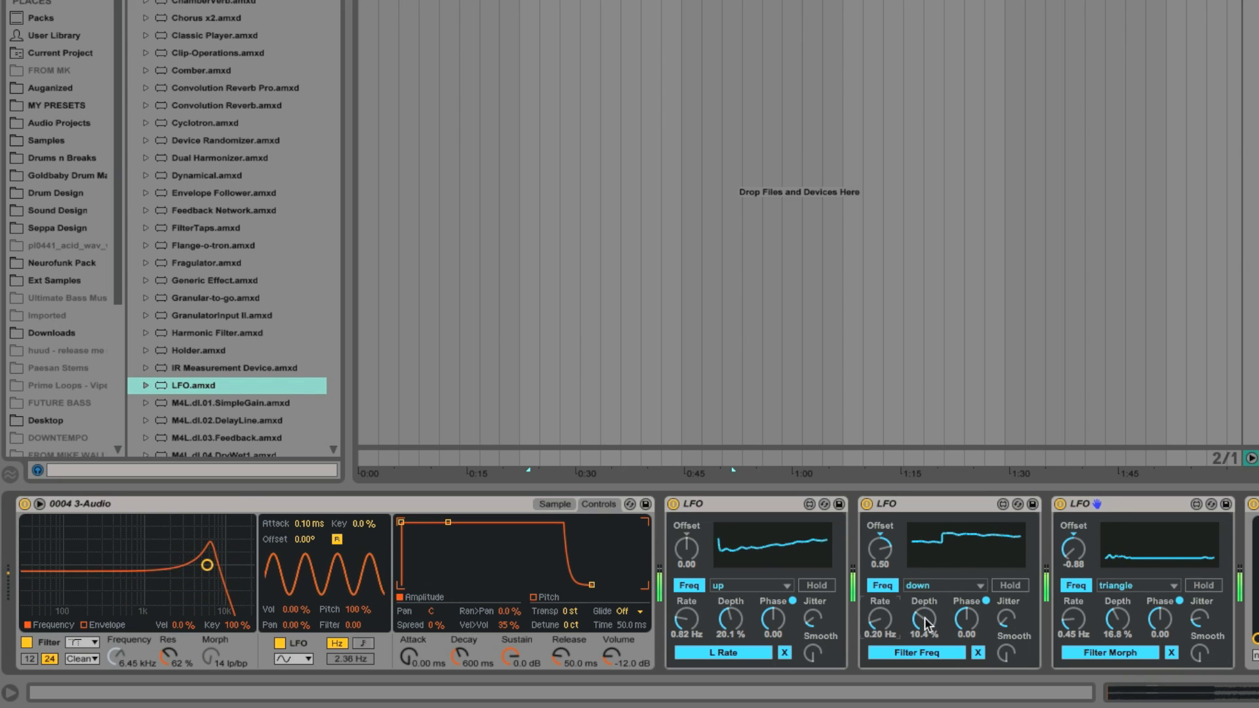
{"action": "left_click_drag", "start_coordinate": [880, 549], "coordinate": [880, 574]}
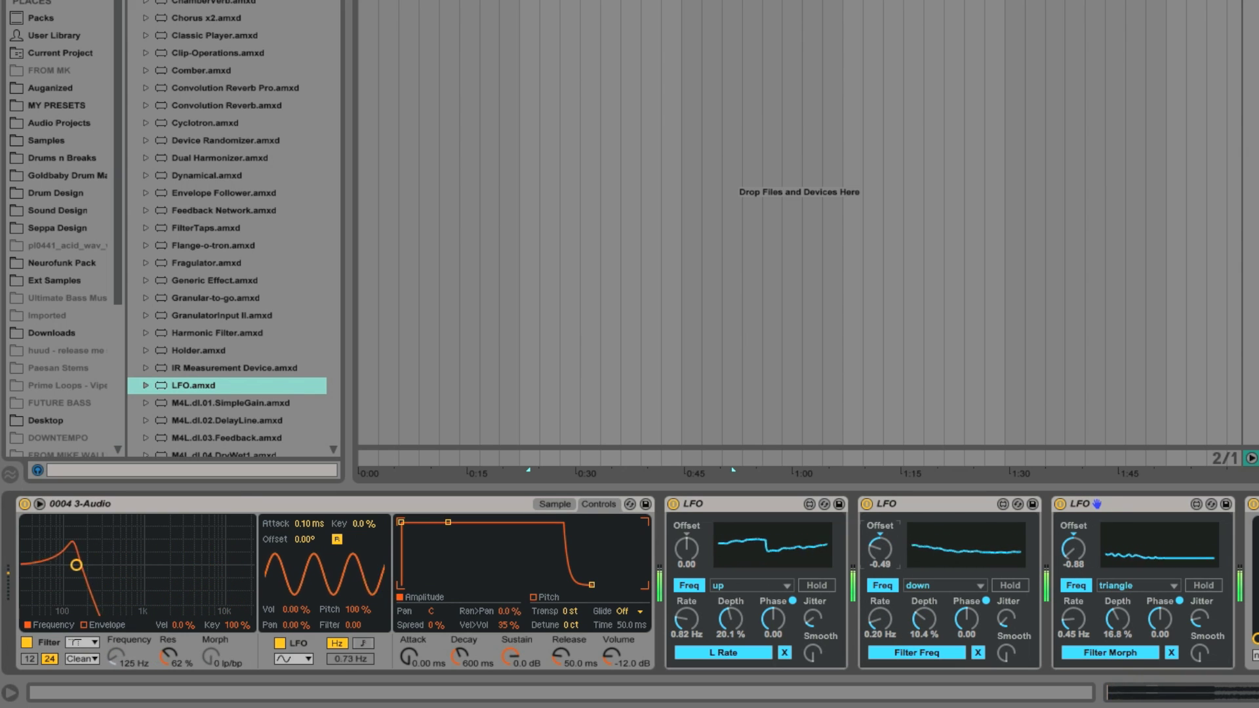
{"action": "left_click_drag", "start_coordinate": [936, 623], "coordinate": [880, 576]}
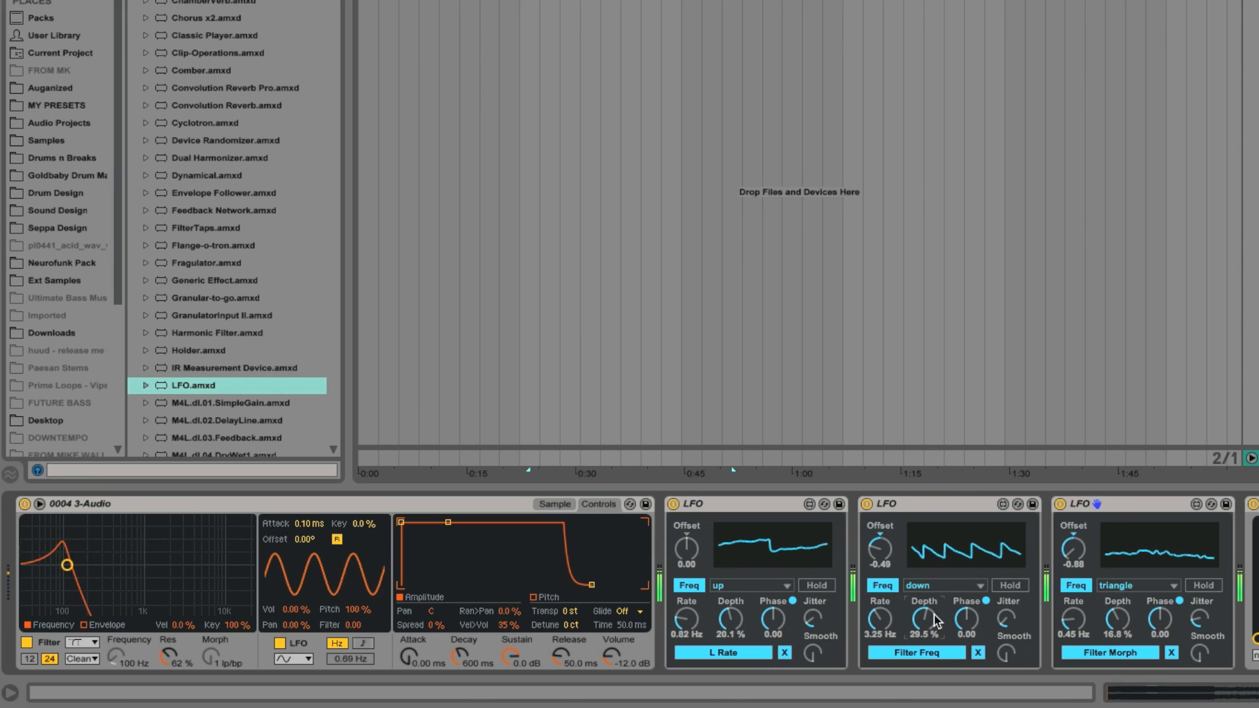
{"action": "left_click_drag", "start_coordinate": [880, 548], "coordinate": [880, 530]}
Step: Set the first LFO to 9.32 Hz with 60.8% depth, and the third to 6.05 Hz with 34.0% depth and -0.19 offset
{"action": "left_click_drag", "start_coordinate": [731, 617], "coordinate": [731, 611]}
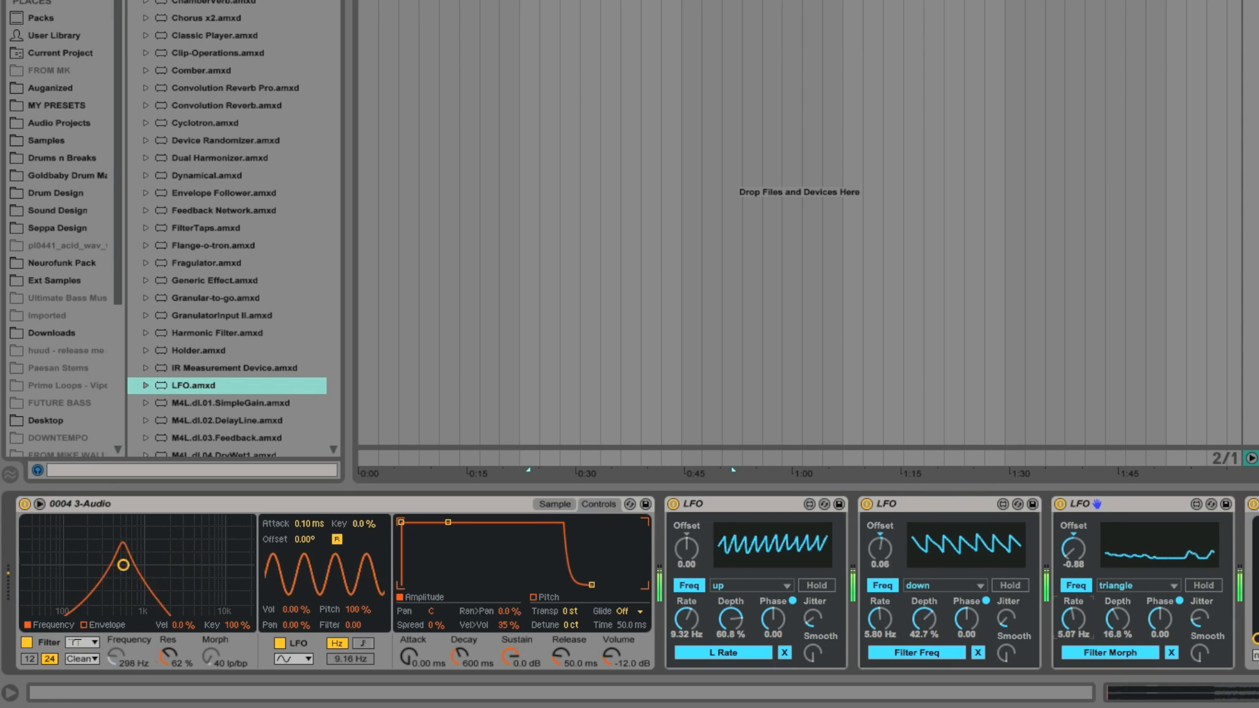
{"action": "left_click_drag", "start_coordinate": [1134, 627], "coordinate": [1134, 623]}
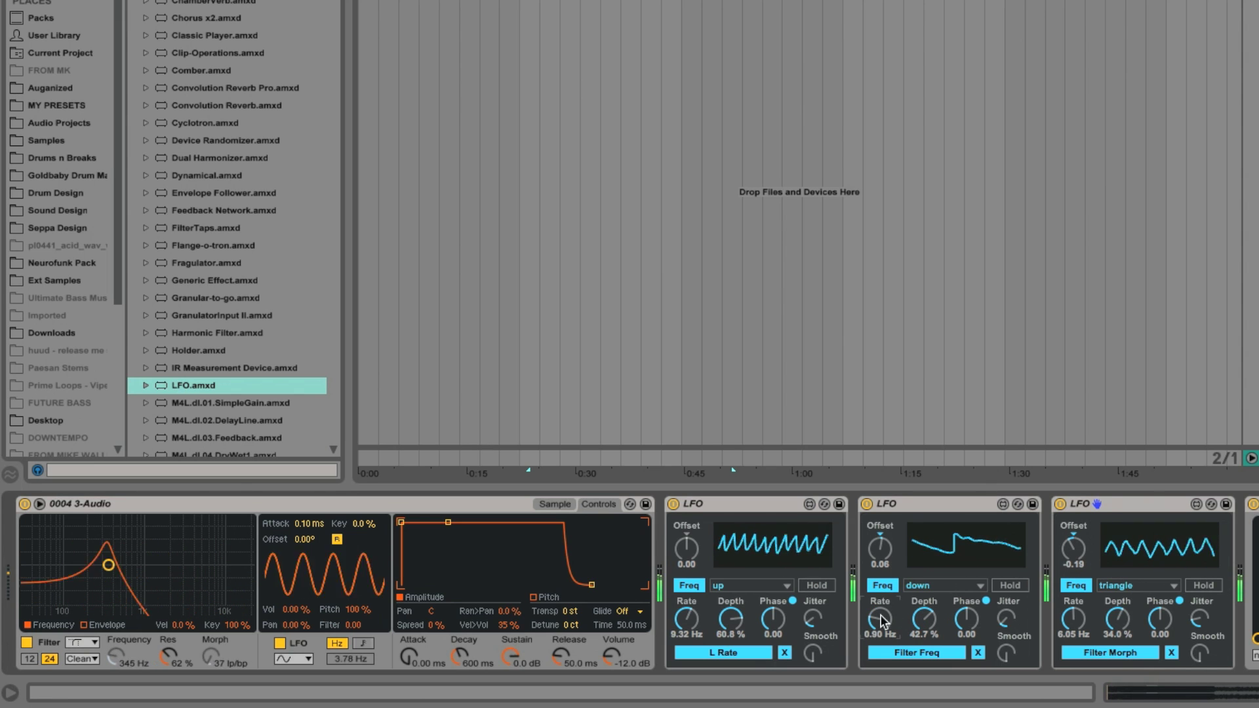
Step: Set the first LFO's depth to 7.60% and offset to -0.41, and give the second jitter, smoothing, 100% depth and an 11.9 Hz rate
{"action": "mouse_move", "coordinate": [922, 621]}
{"action": "left_mouse_down"}
{"action": "mouse_move", "coordinate": [922, 639]}
{"action": "mouse_move", "coordinate": [924, 616]}
{"action": "left_mouse_up"}
{"action": "left_click_drag", "start_coordinate": [731, 619], "coordinate": [731, 671]}
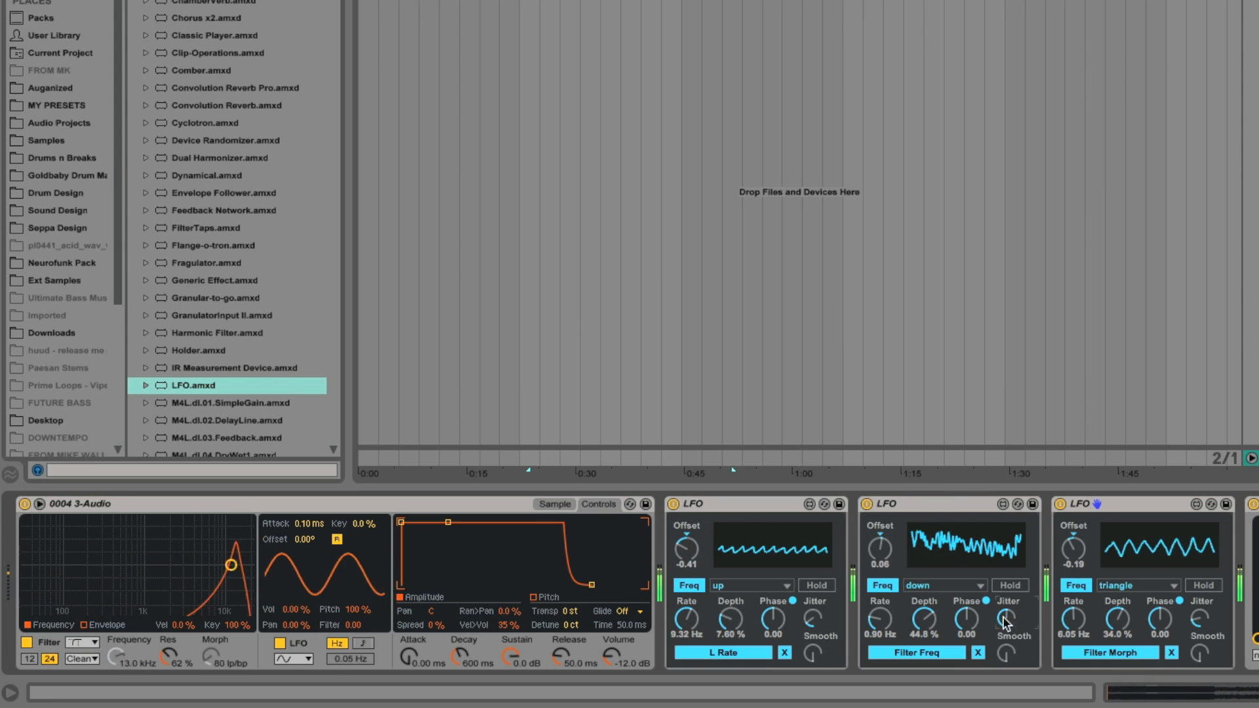
{"action": "left_click_drag", "start_coordinate": [1009, 649], "coordinate": [1009, 617]}
{"action": "left_click_drag", "start_coordinate": [924, 618], "coordinate": [924, 584]}
{"action": "left_click_drag", "start_coordinate": [878, 623], "coordinate": [877, 575]}
Step: Slow the LFO rates to 0.98 Hz on the first and 0.17 Hz on the third and second
{"action": "left_click_drag", "start_coordinate": [686, 619], "coordinate": [686, 639]}
{"action": "mouse_move", "coordinate": [1073, 618]}
{"action": "left_mouse_down"}
{"action": "mouse_move", "coordinate": [1072, 649]}
{"action": "mouse_move", "coordinate": [1070, 627]}
{"action": "mouse_move", "coordinate": [1070, 639]}
{"action": "left_mouse_up"}
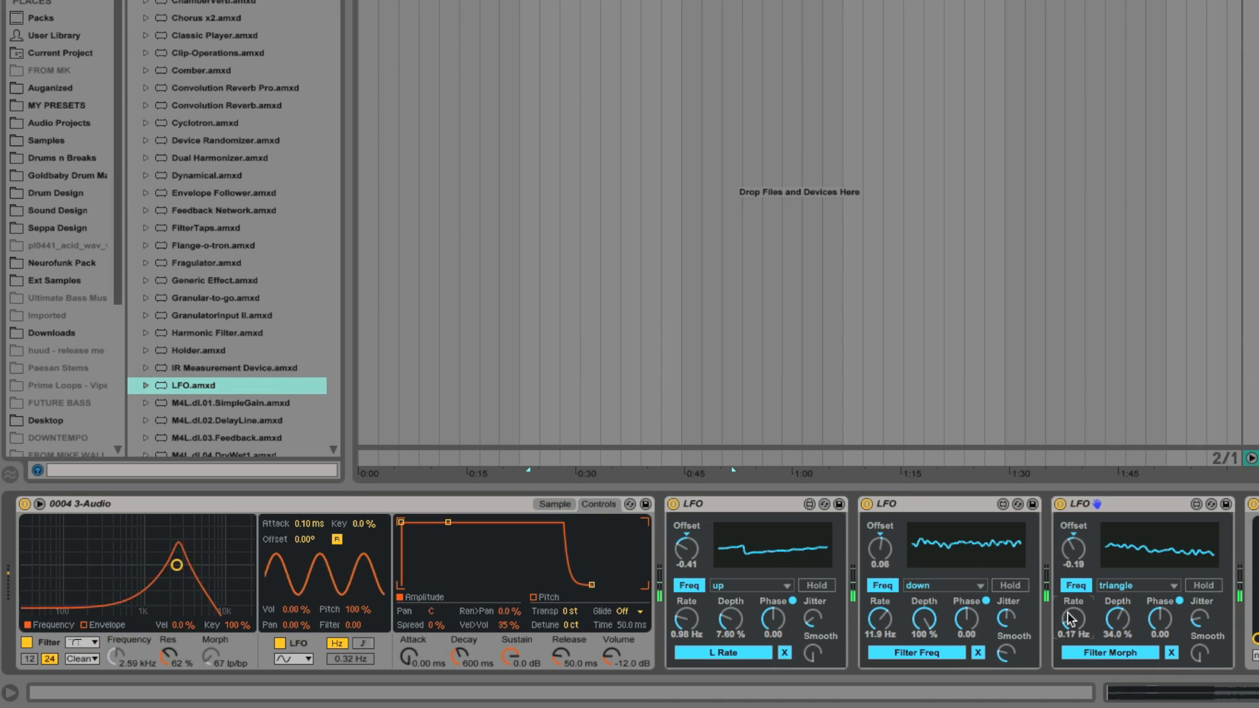
{"action": "mouse_move", "coordinate": [880, 619]}
{"action": "left_mouse_down"}
{"action": "mouse_move", "coordinate": [879, 654]}
{"action": "mouse_move", "coordinate": [892, 623]}
{"action": "left_mouse_up"}
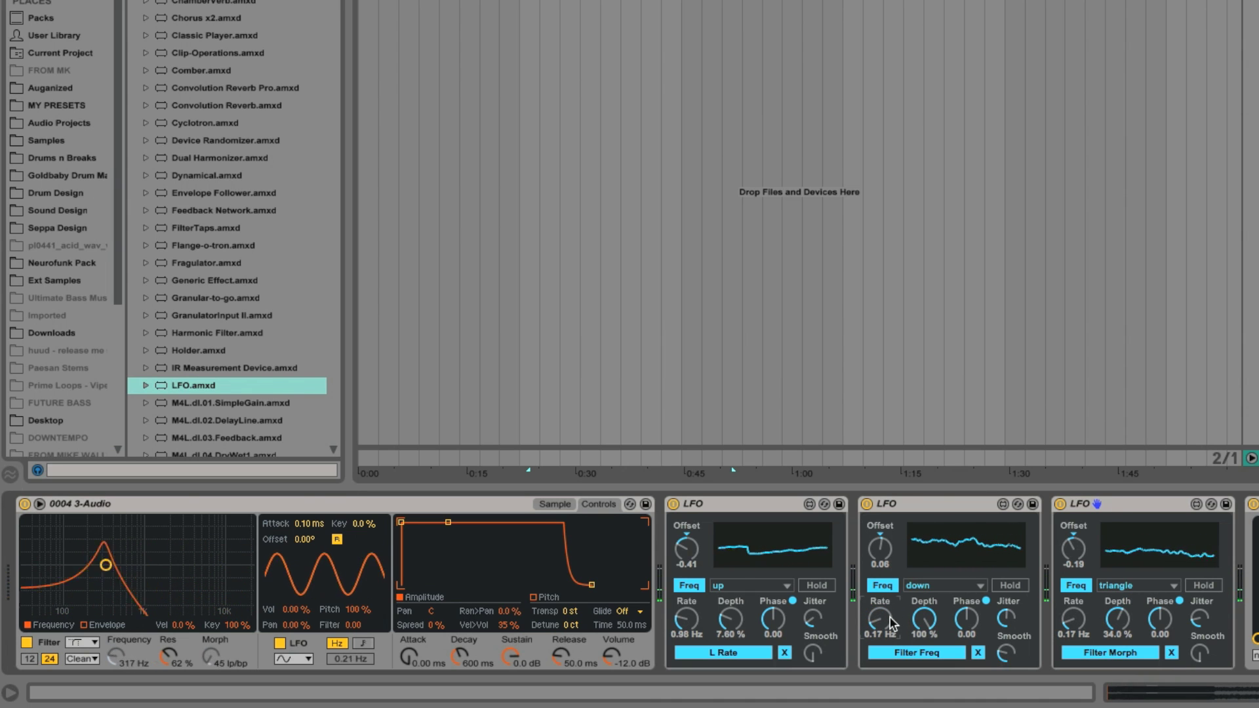